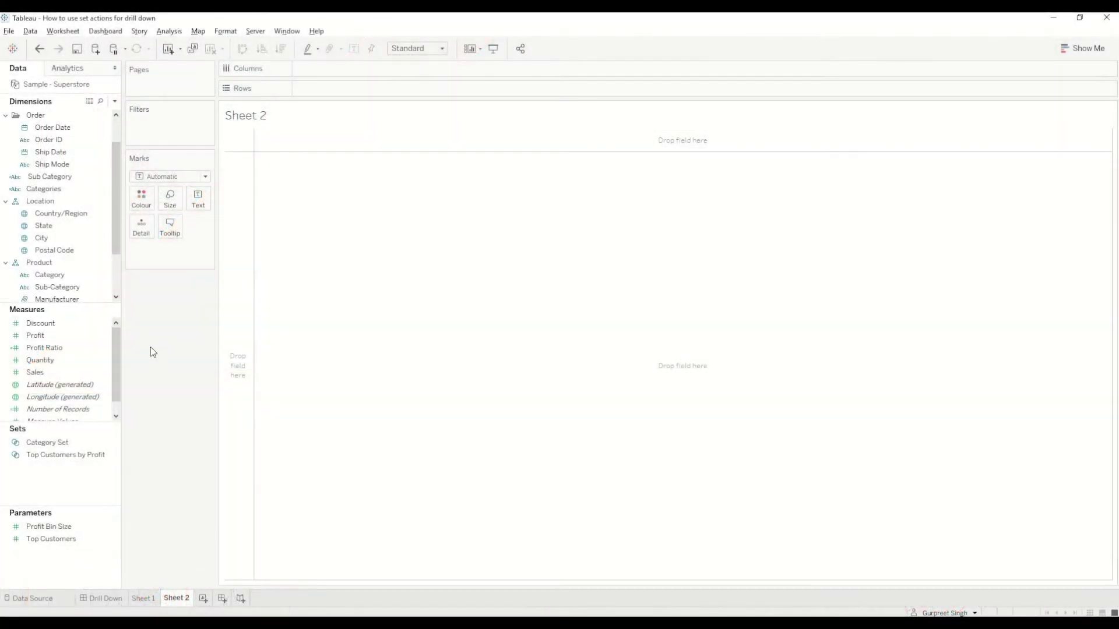
# On Sheet 2, build a text table of SUM(Sales) by Product Category with YEAR(Order Date) columns.
pyautogui.click(85, 324)
pyautogui.click(40, 264)
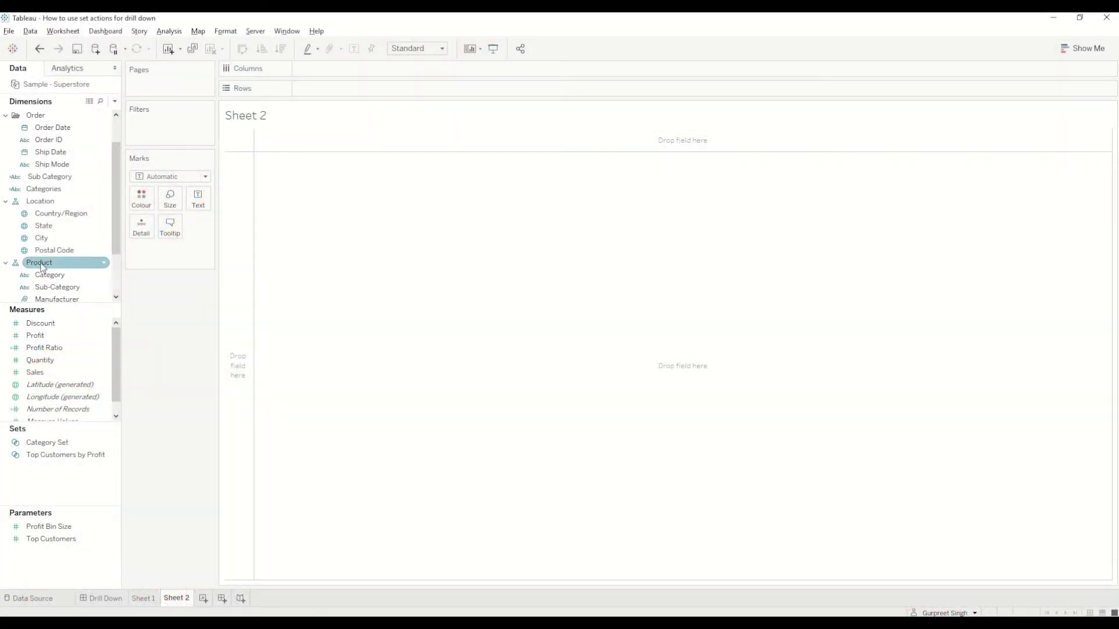
pyautogui.moveTo(41, 265); pyautogui.dragTo(349, 86)
pyautogui.click(39, 374)
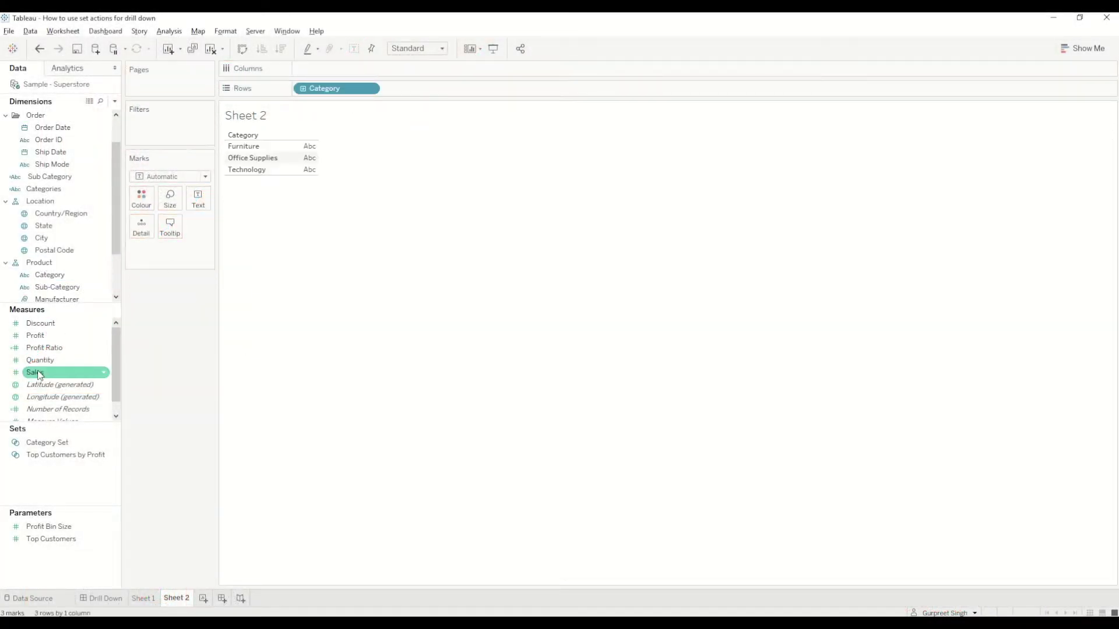
pyautogui.doubleClick(37, 373)
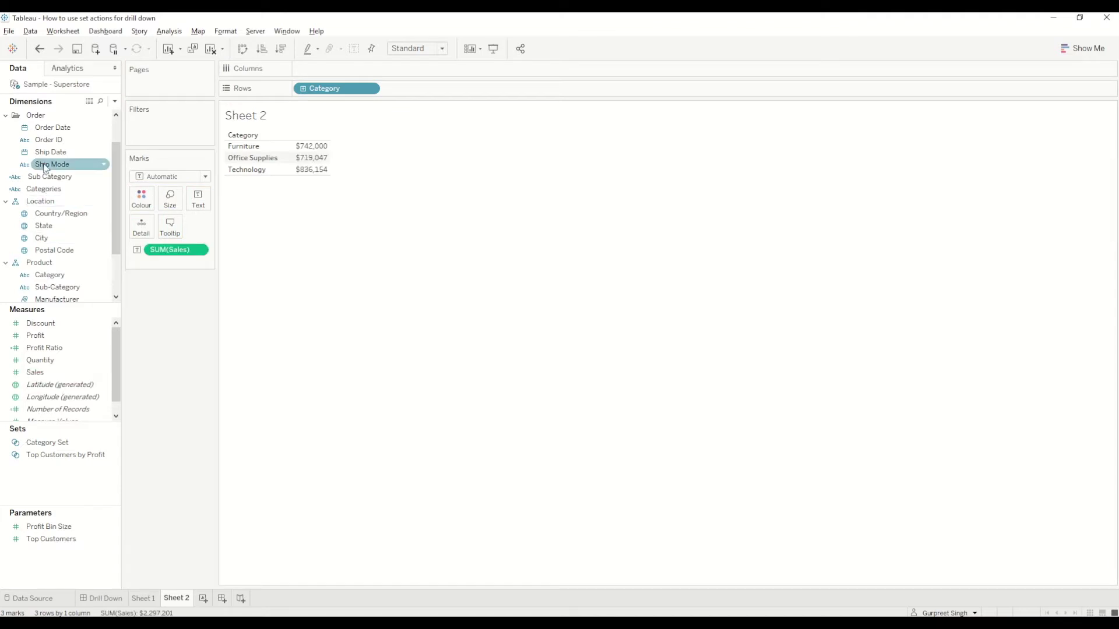
pyautogui.moveTo(51, 127); pyautogui.dragTo(334, 69)
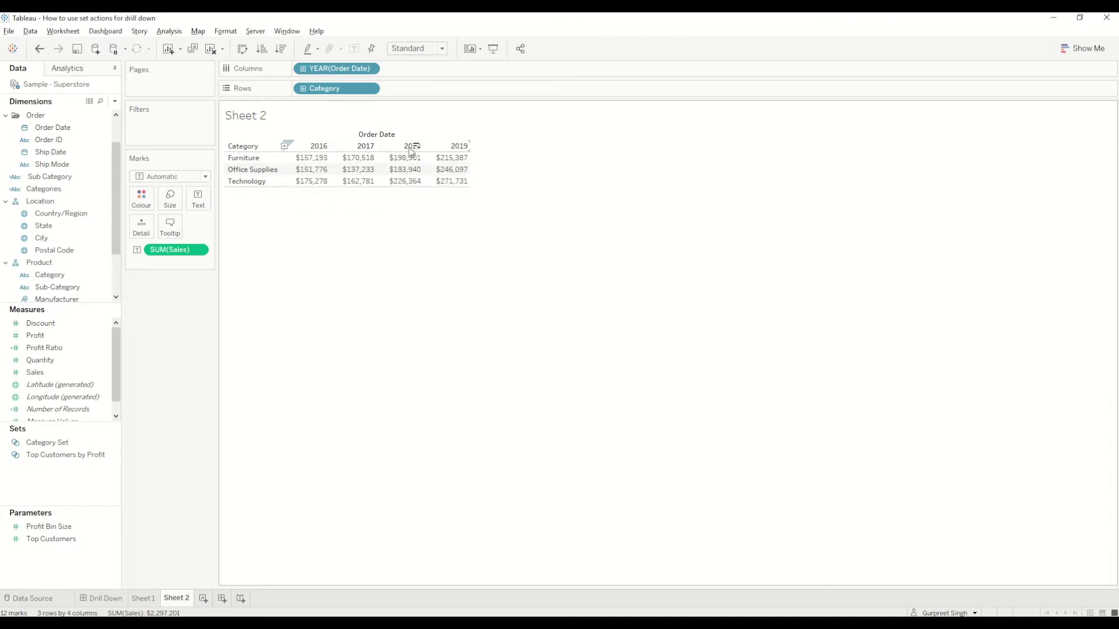
# Expand the Category pill to show sub-categories, then collapse it back to categories.
pyautogui.click(303, 89)
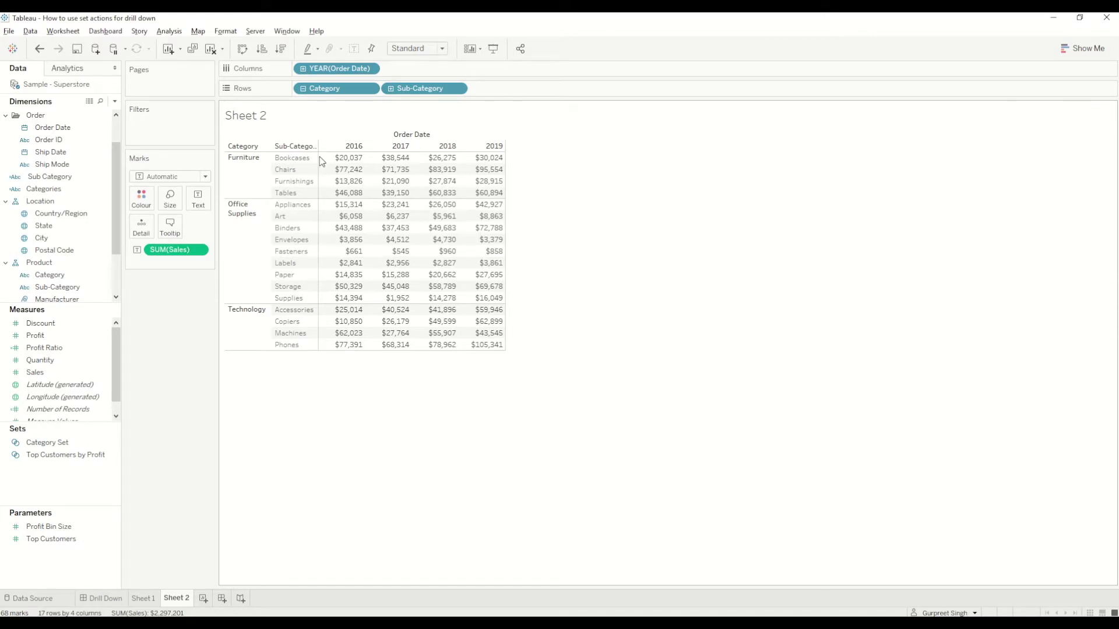
pyautogui.moveTo(326, 179)
pyautogui.moveTo(362, 220)
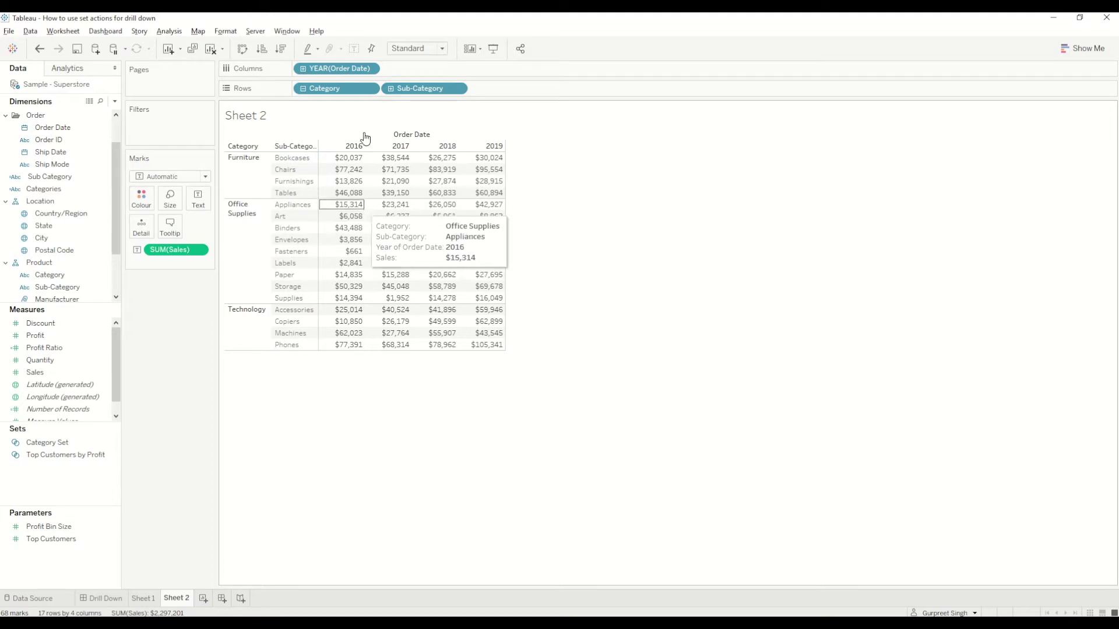
pyautogui.click(302, 89)
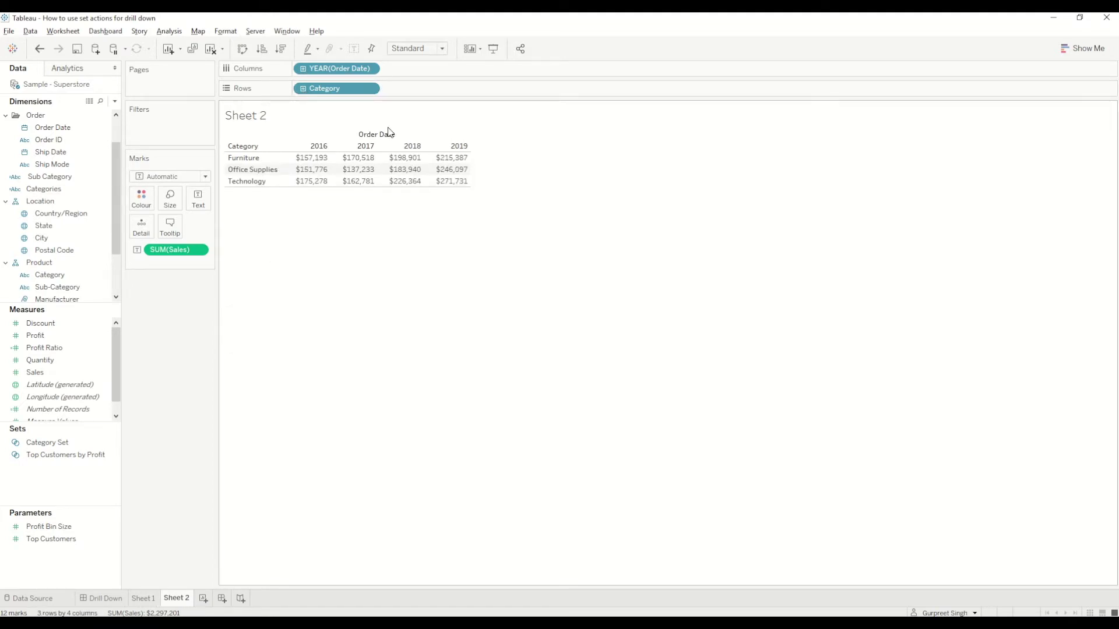
# On Sheet 1, expand Furniture, then expand Office Supplies into its sub-categories.
pyautogui.click(149, 599)
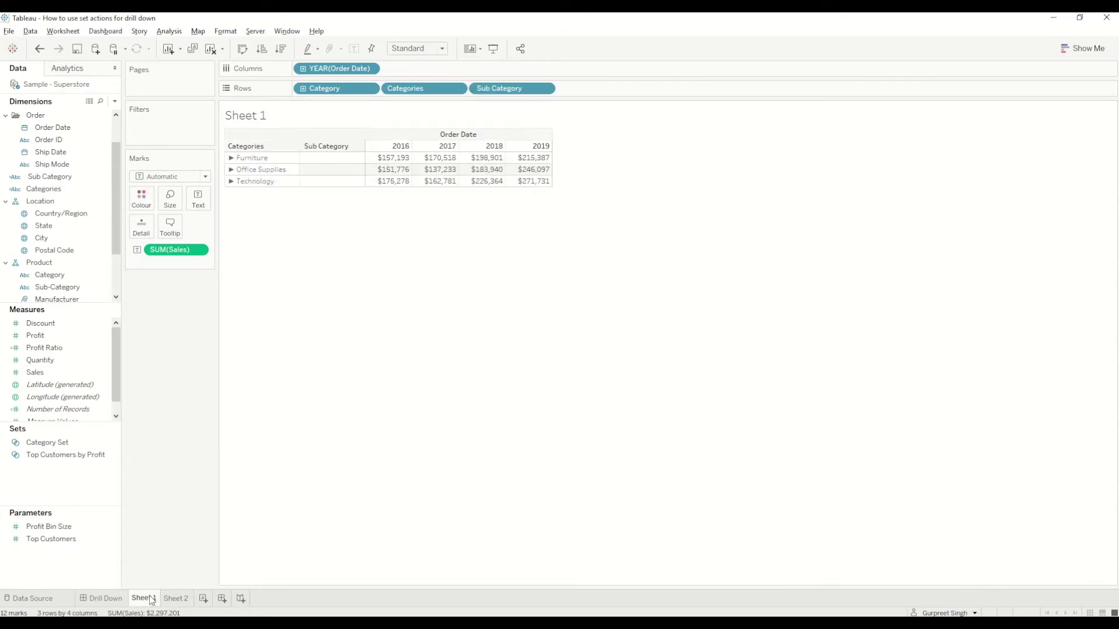
pyautogui.click(260, 163)
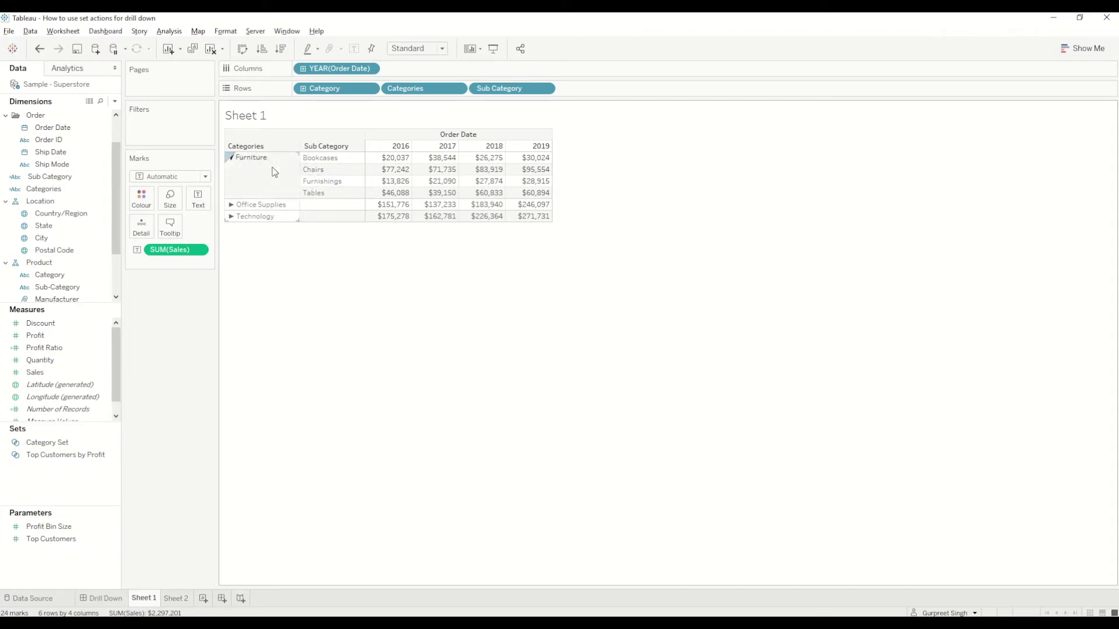
pyautogui.click(258, 207)
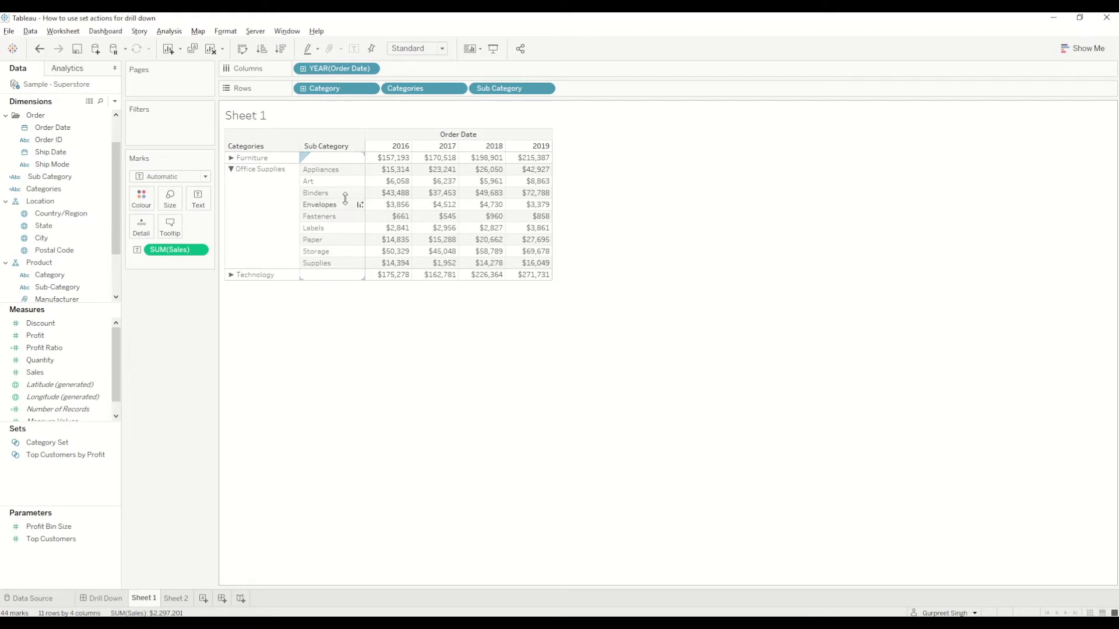
# In the blank Book1 workbook, add Sample - Superstore as a new data source from Saved Data Sources.
pyautogui.hotkey('alt', 'Tab')
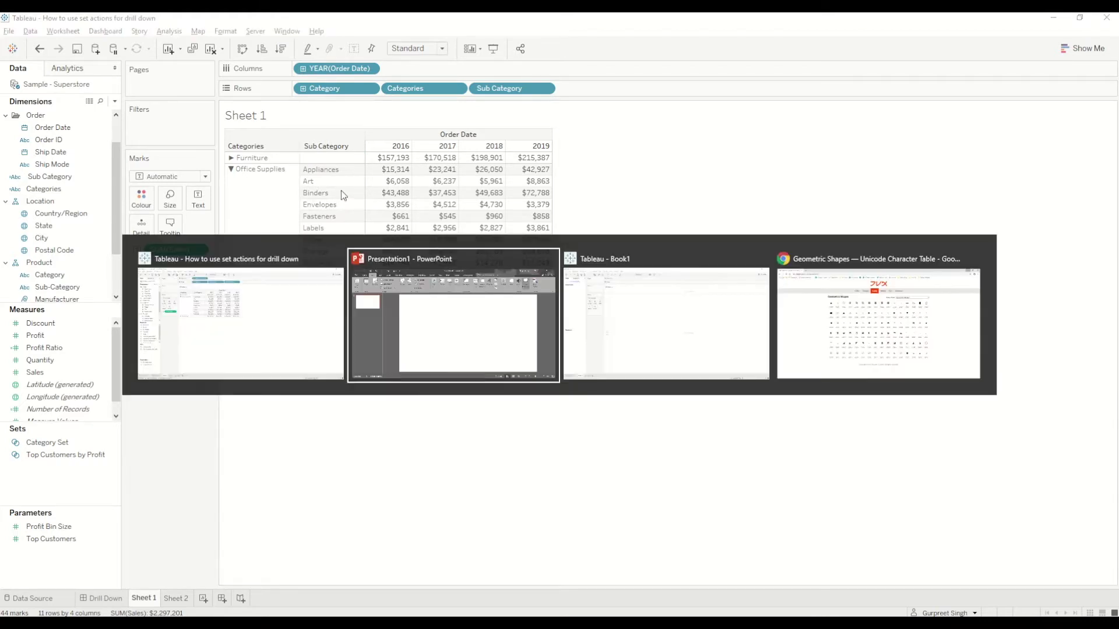
pyautogui.hotkey('alt', 'Tab')
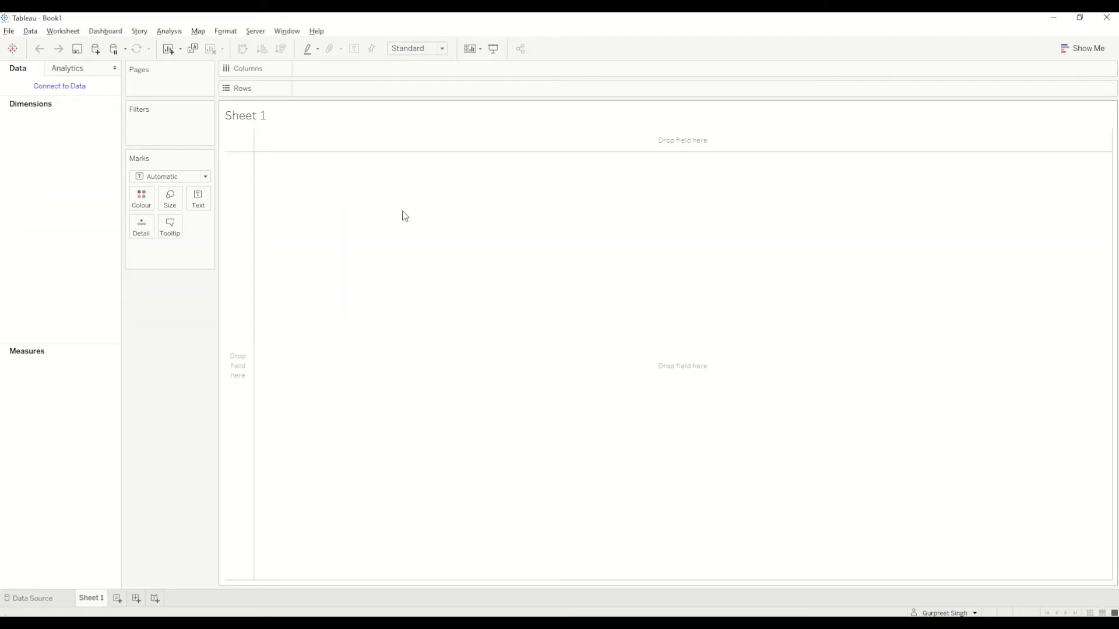
pyautogui.click(32, 32)
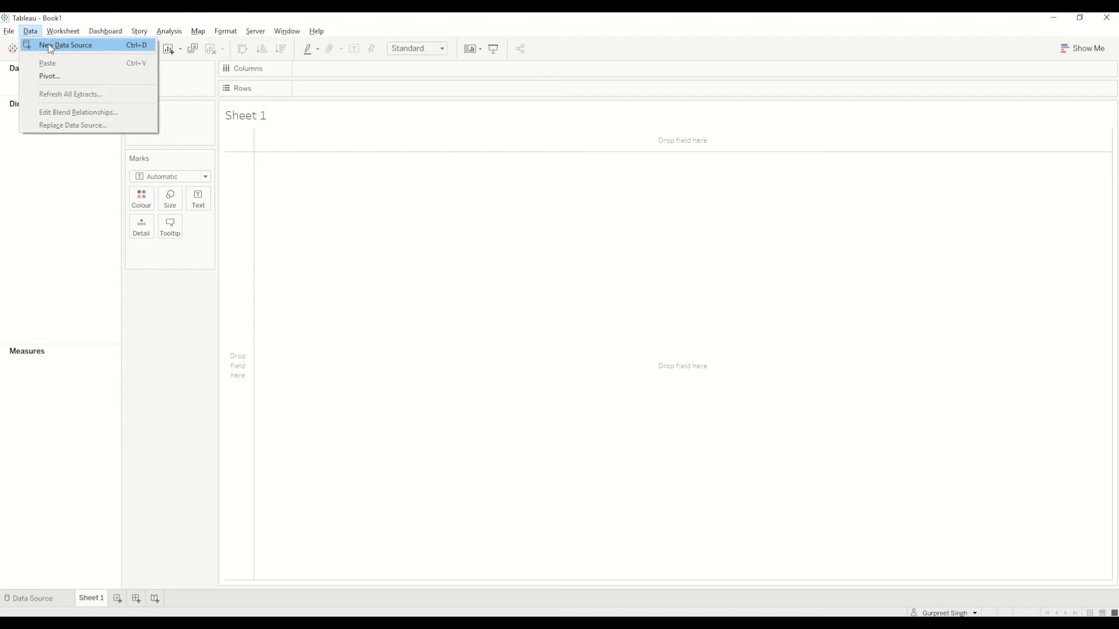
pyautogui.click(51, 46)
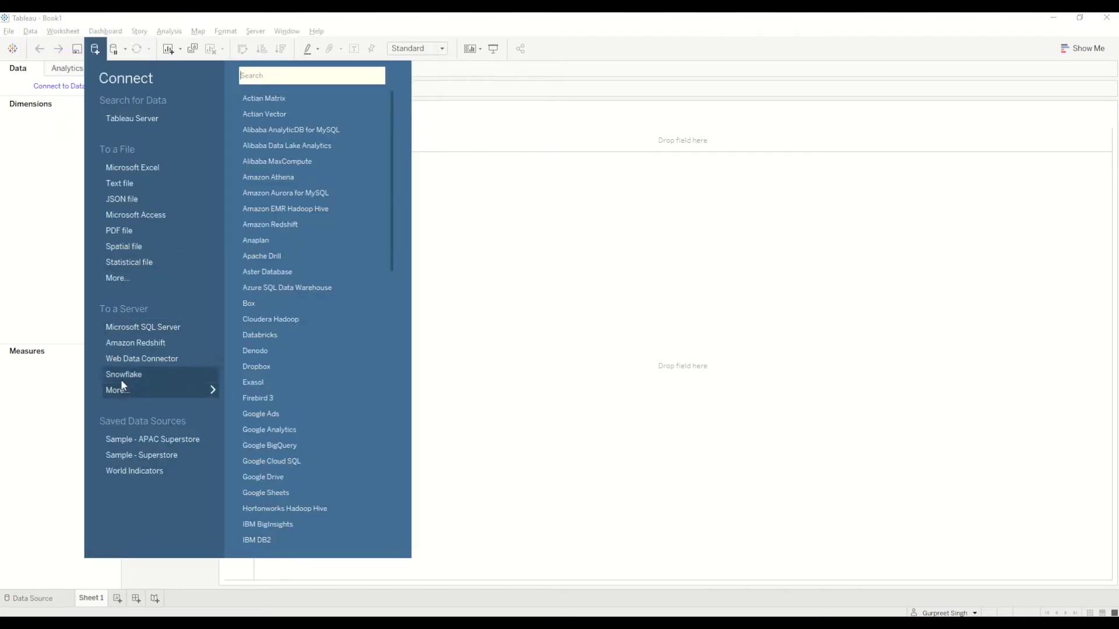
pyautogui.click(155, 456)
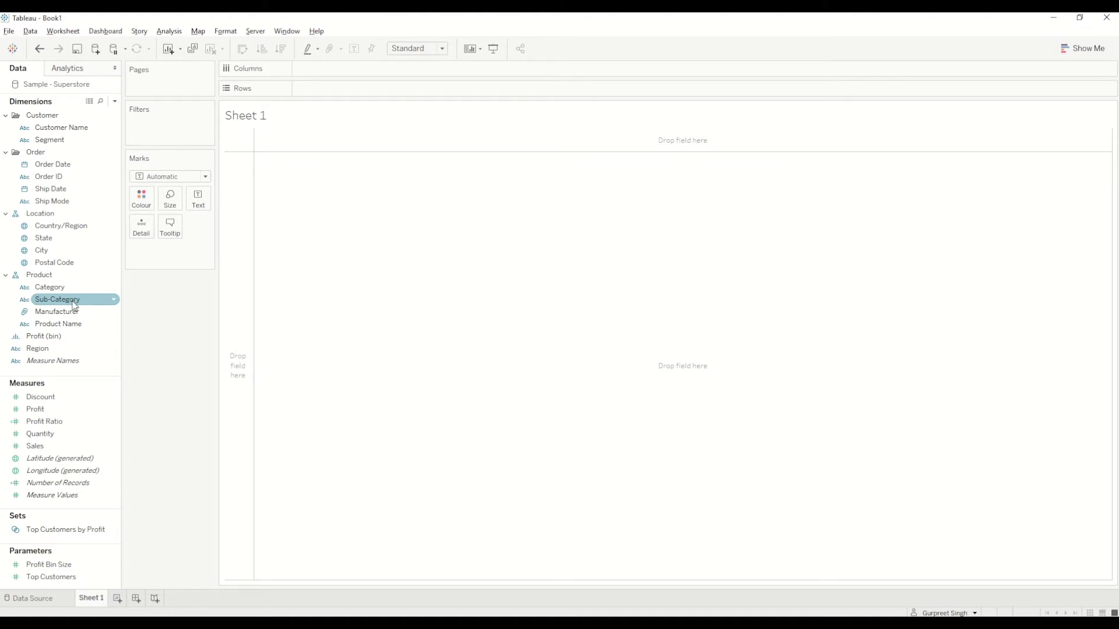
# Put Product on Rows, Sales in the view, and Order Date years on Columns, then test expand/collapse.
pyautogui.moveTo(44, 275); pyautogui.dragTo(39, 451)
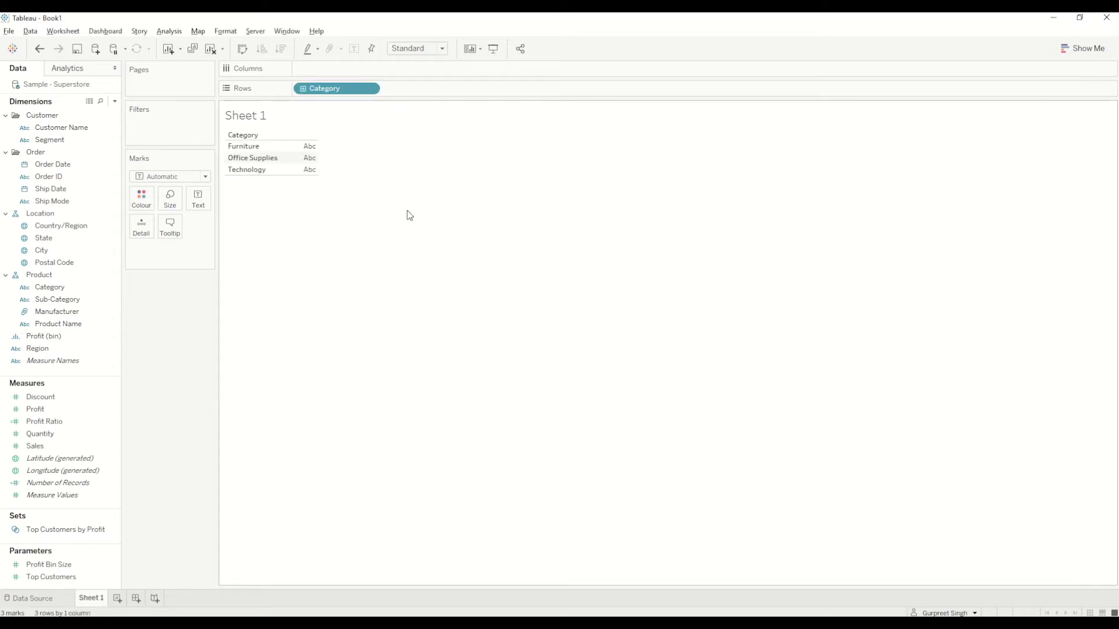
pyautogui.moveTo(34, 446); pyautogui.dragTo(314, 160)
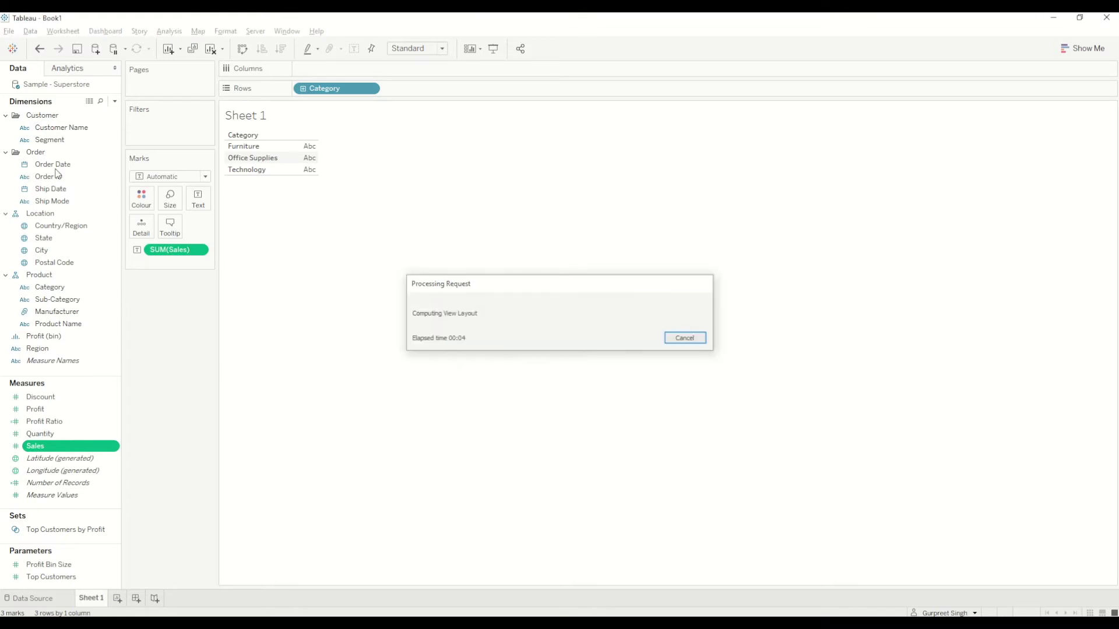
pyautogui.click(58, 167)
pyautogui.moveTo(59, 170); pyautogui.dragTo(306, 70)
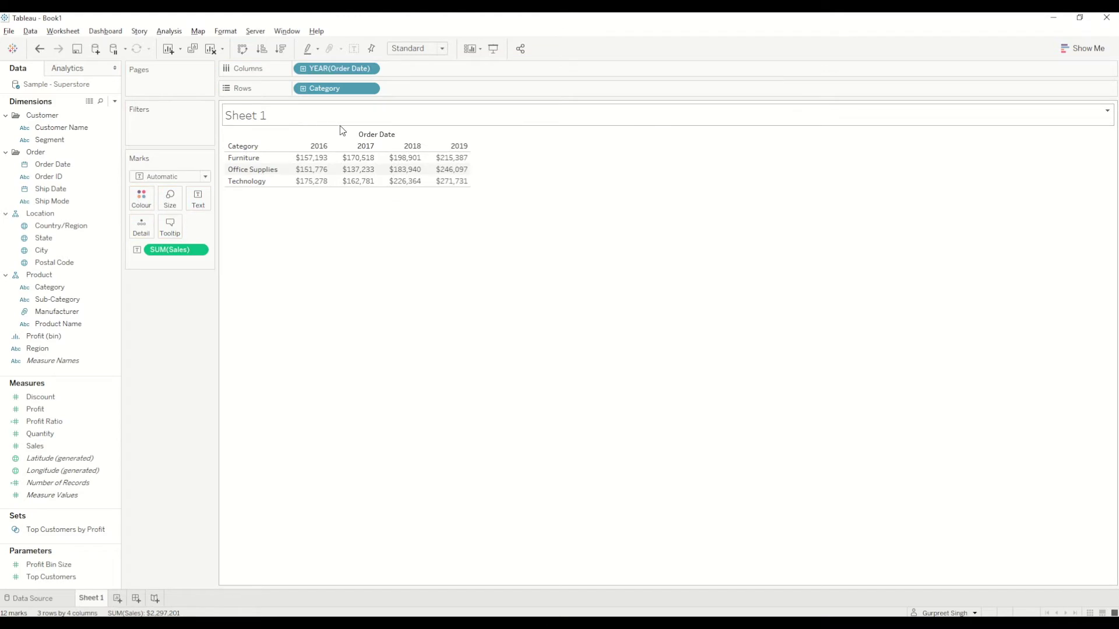
pyautogui.click(303, 89)
pyautogui.click(303, 88)
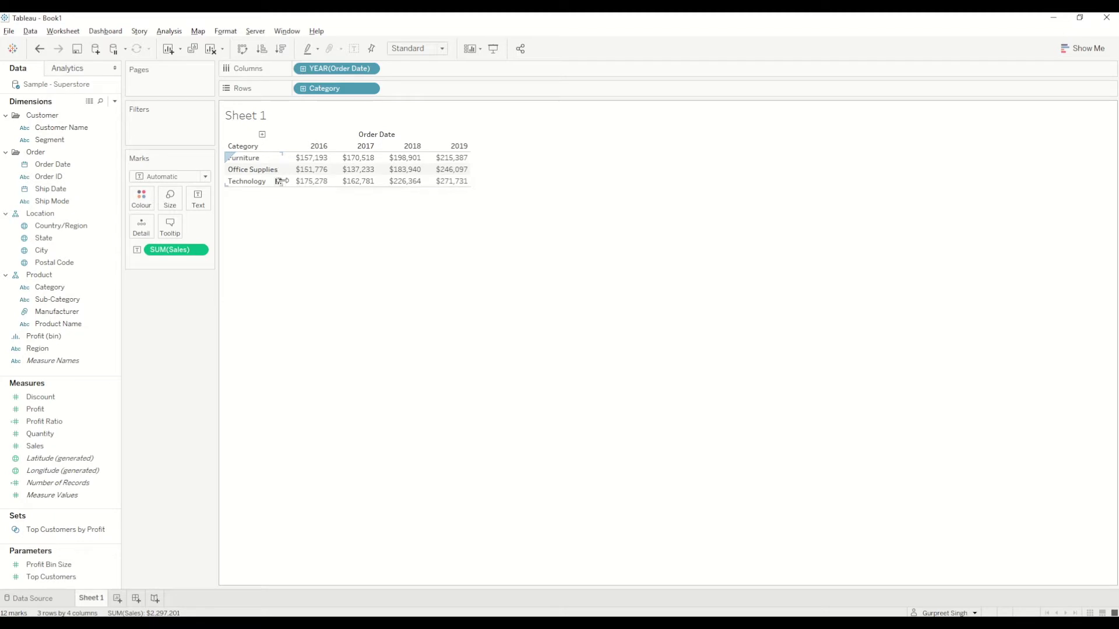
# Create a set from Category named 'Category Set' and add it to Rows.
pyautogui.rightClick(69, 287)
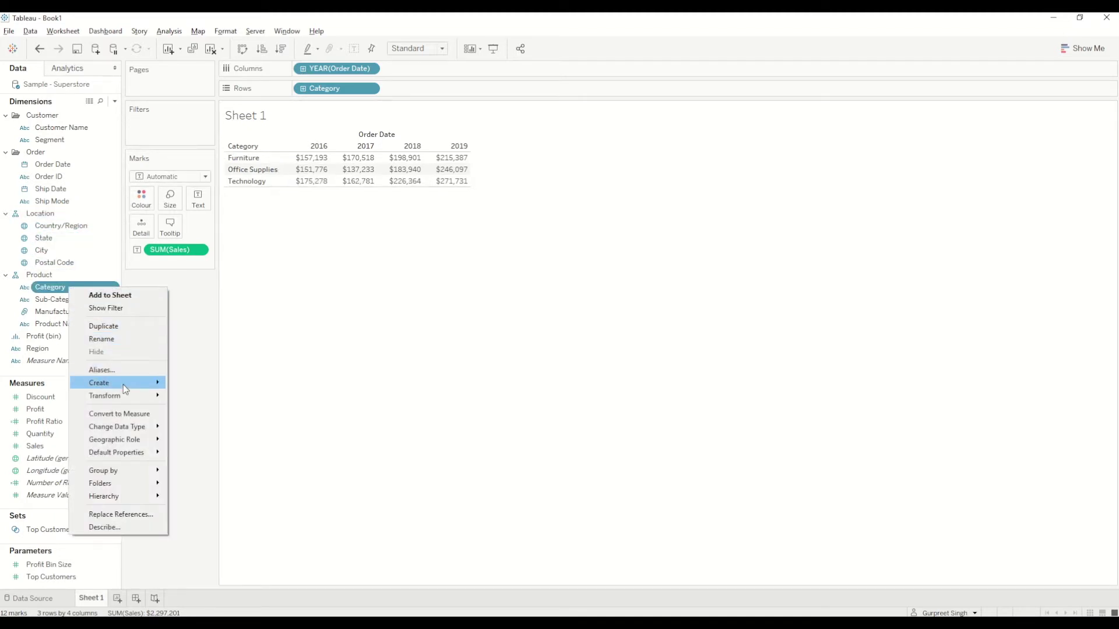
pyautogui.moveTo(125, 385)
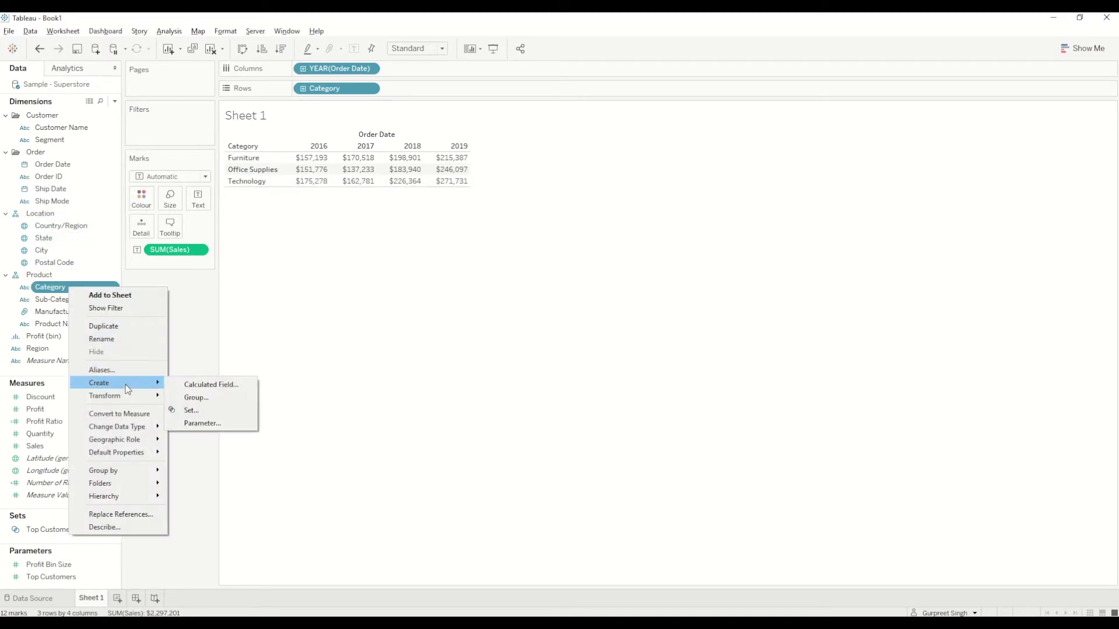
pyautogui.click(197, 410)
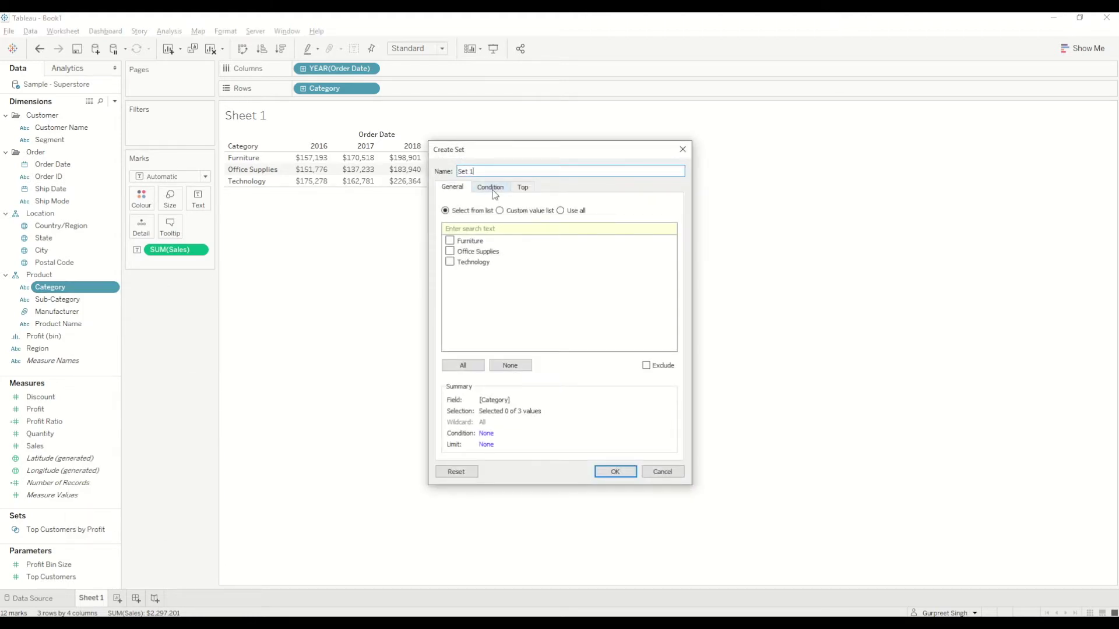
pyautogui.hotkey('ctrl', 'a')
pyautogui.write('Category S')
pyautogui.click(616, 472)
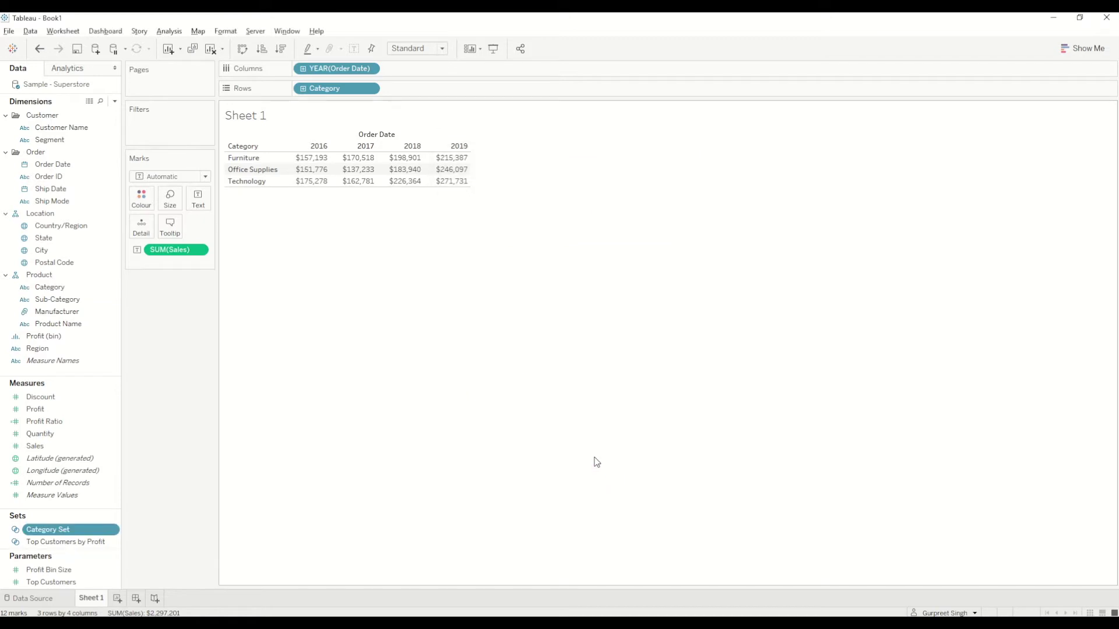
pyautogui.moveTo(70, 531); pyautogui.dragTo(454, 89)
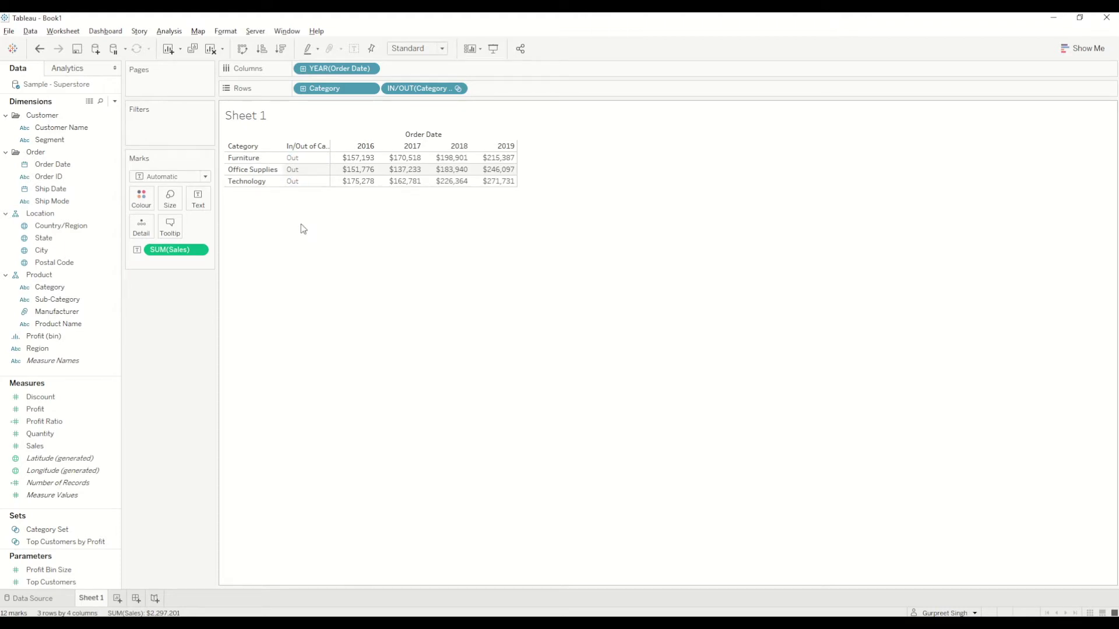
# Create calculated field Subcategories: if [Category Set] then [Sub-Category] else '' END.
pyautogui.click(115, 102)
pyautogui.click(103, 115)
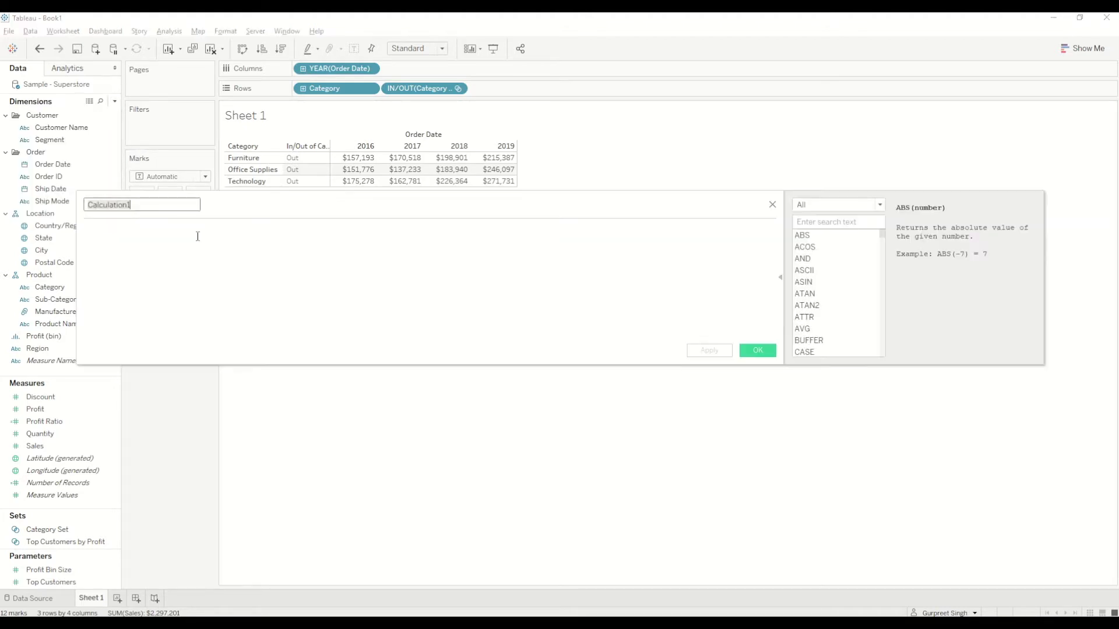
pyautogui.write('Subcatefgories')
pyautogui.click(137, 257)
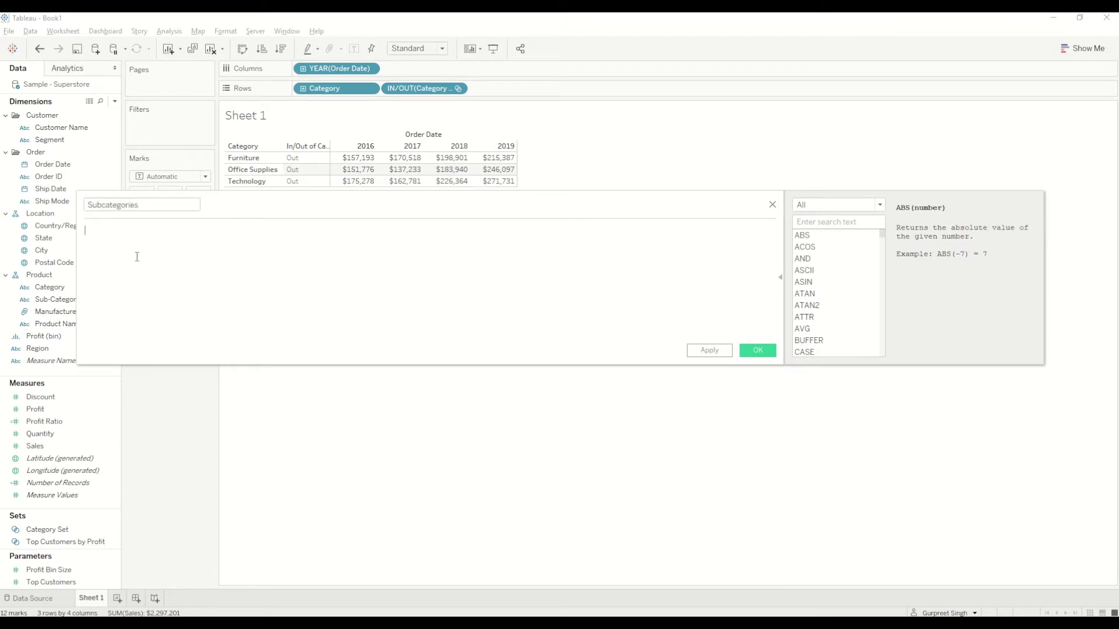
pyautogui.write('if ')
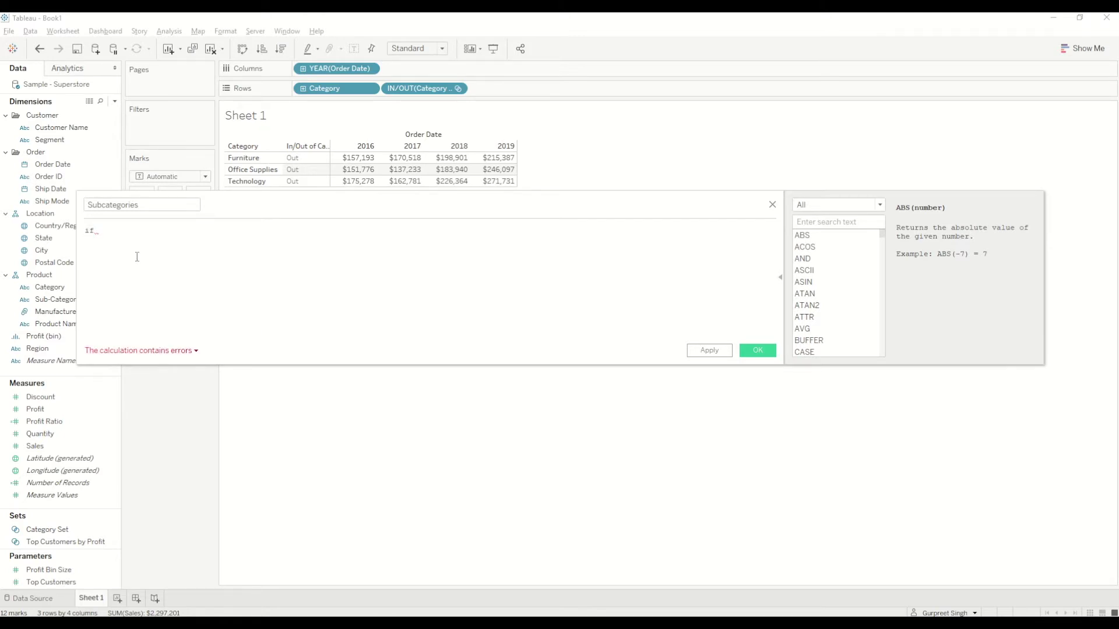
pyautogui.write('cate')
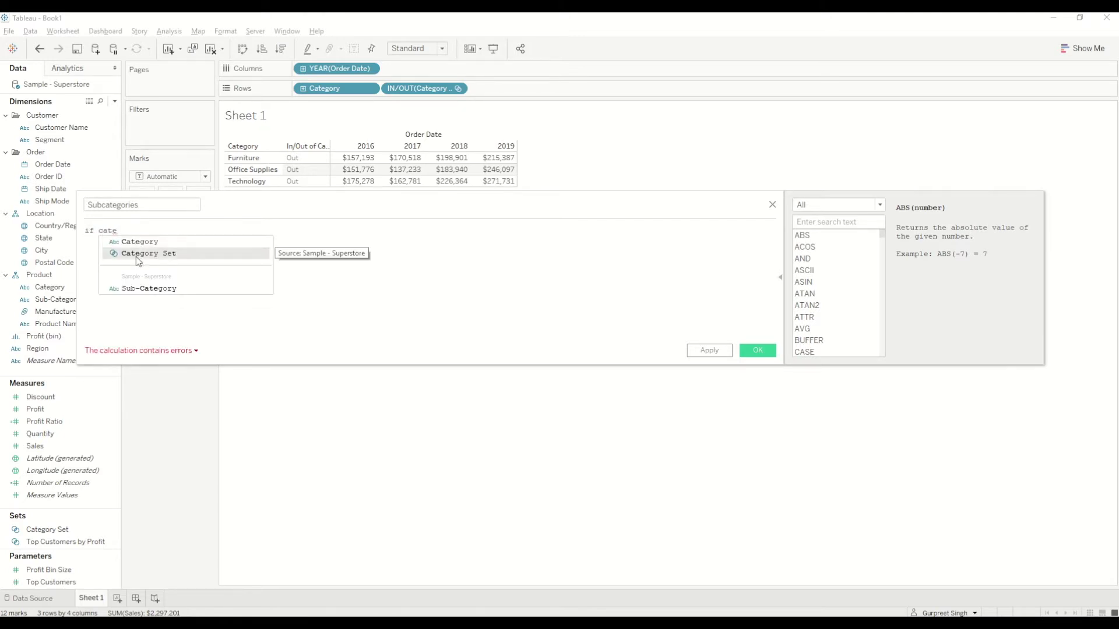
pyautogui.click(136, 257)
pyautogui.write('then ')
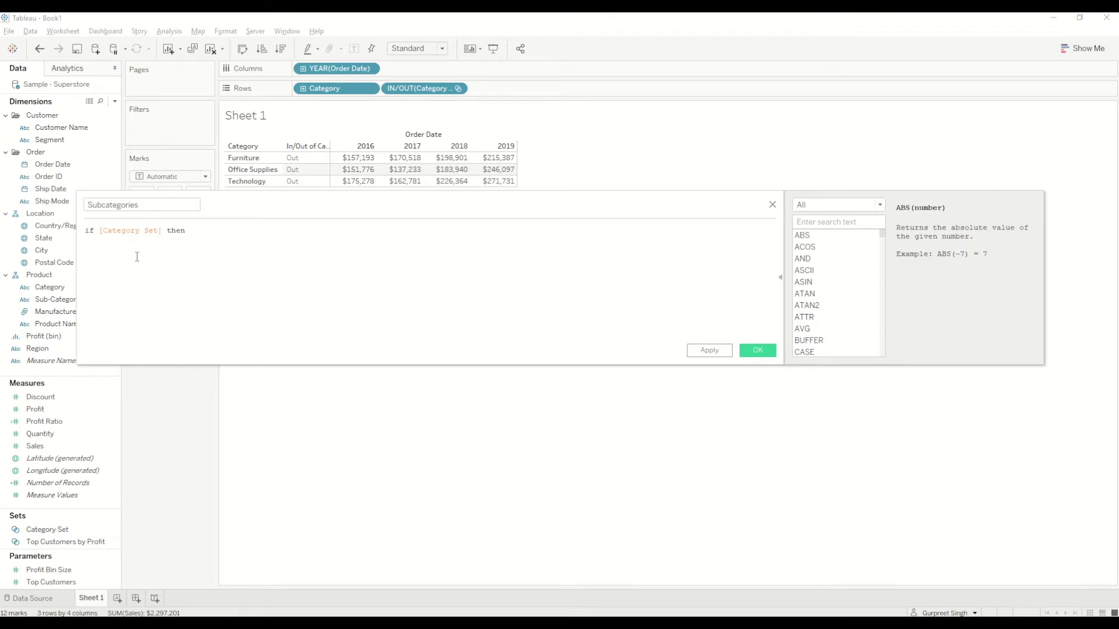
pyautogui.write('sub')
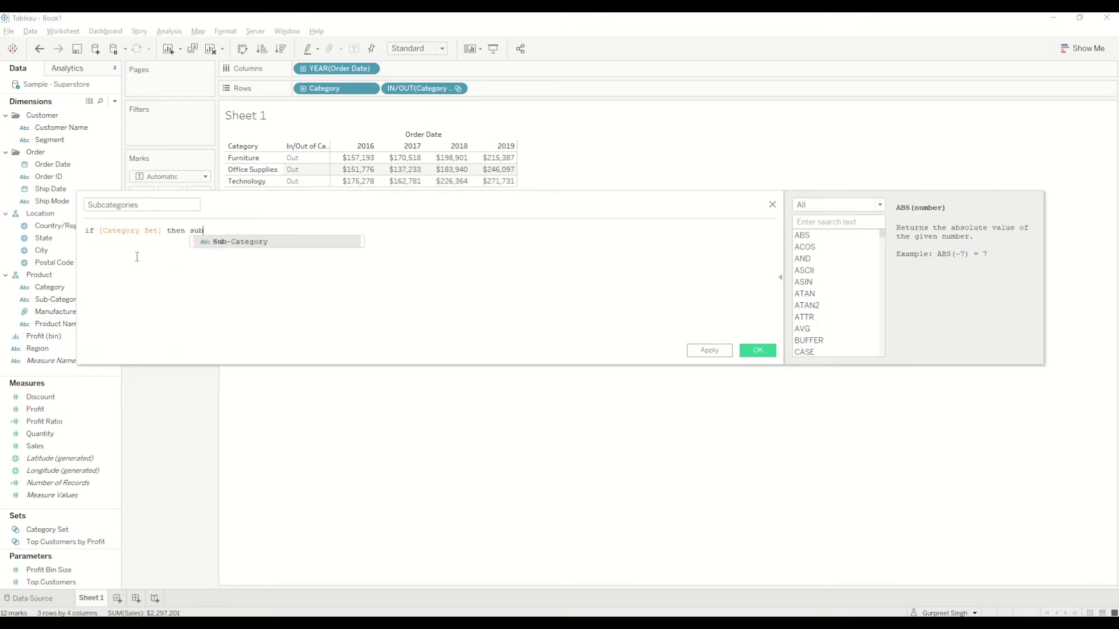
pyautogui.press('Return')
pyautogui.write('else')
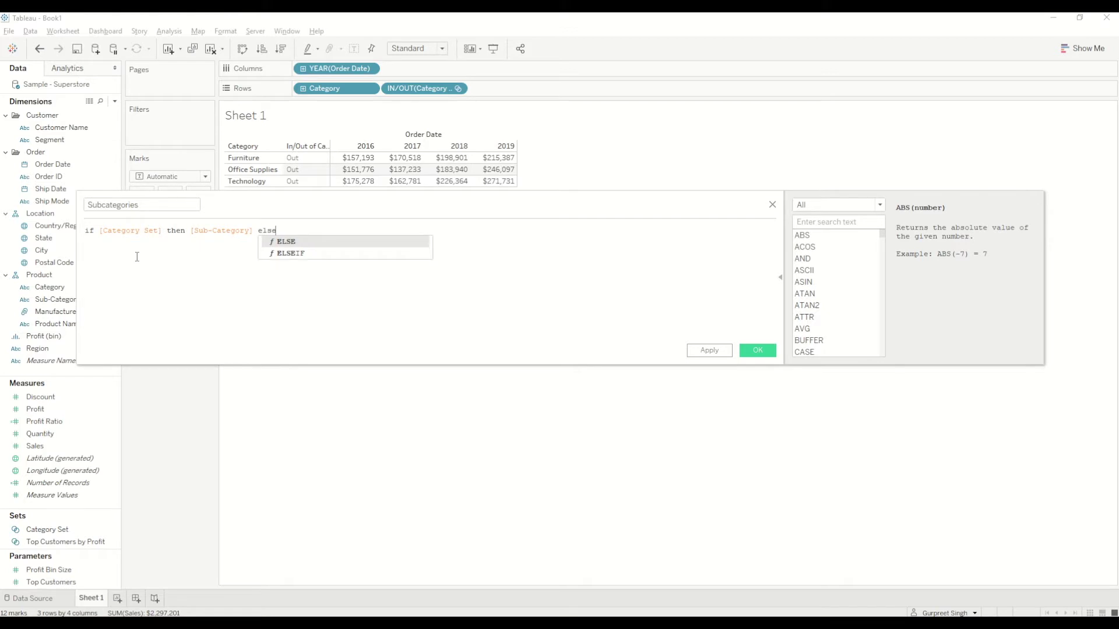
pyautogui.write(" ''")
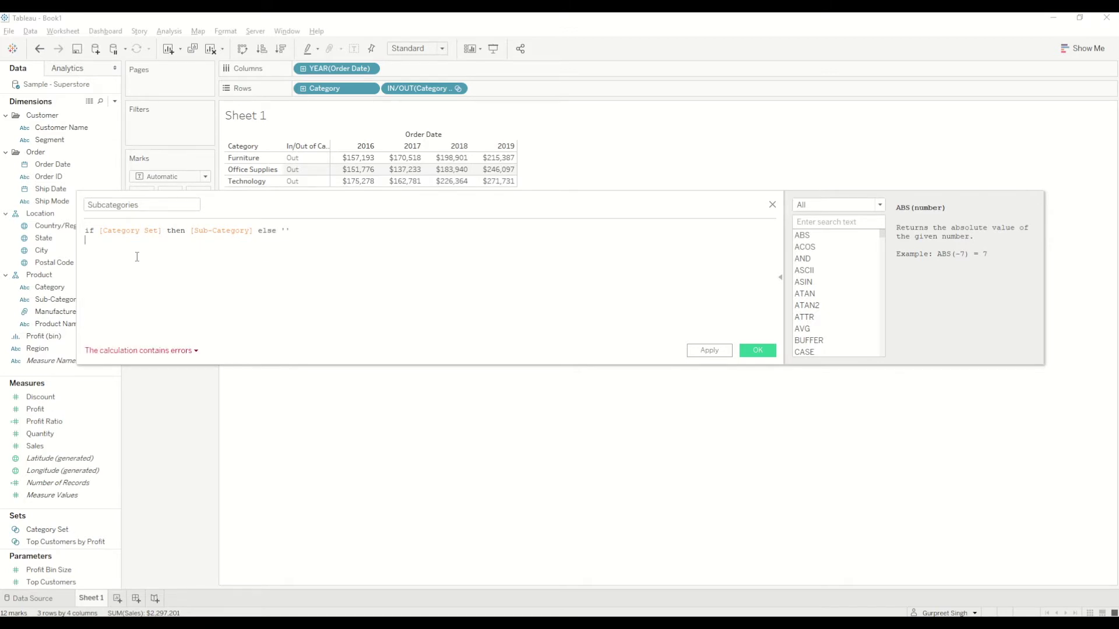
pyautogui.write('en')
pyautogui.press('Return')
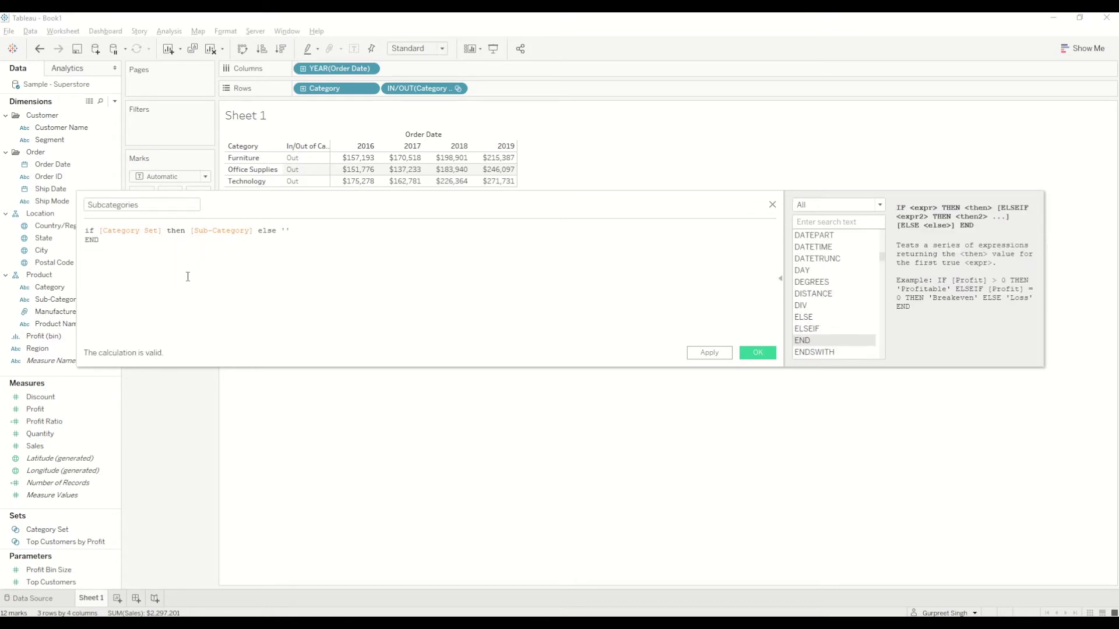
# Save the Subcategories calculation, place it on Rows after Category, and select the Furniture row.
pyautogui.click(756, 353)
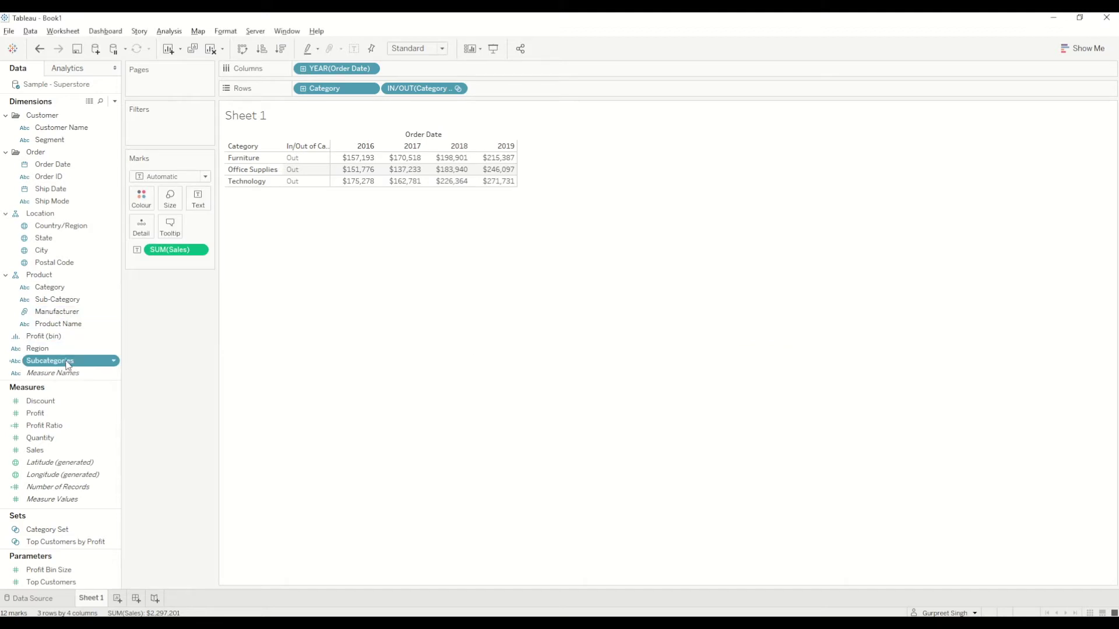
pyautogui.moveTo(68, 364)
pyautogui.mouseDown()
pyautogui.moveTo(278, 198)
pyautogui.moveTo(387, 103)
pyautogui.moveTo(383, 90)
pyautogui.mouseUp()
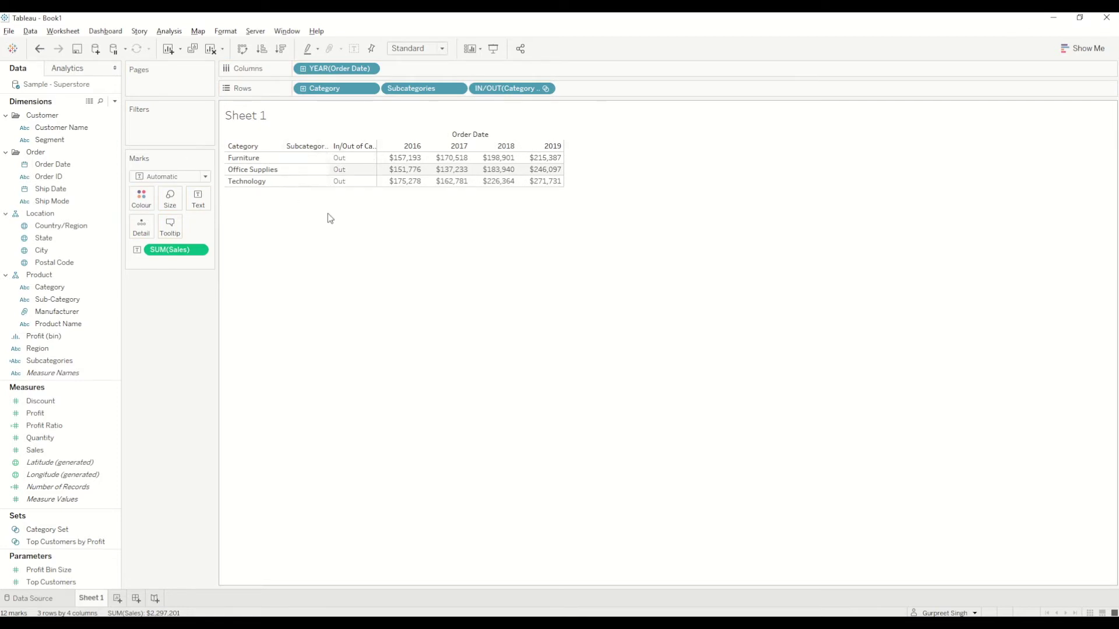
pyautogui.click(245, 158)
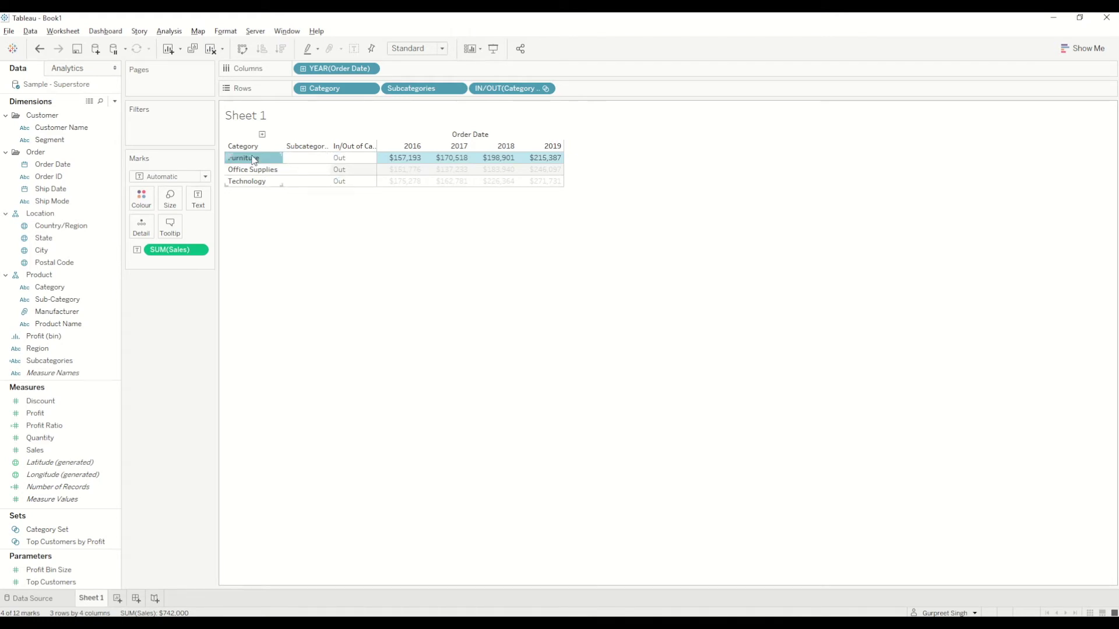
pyautogui.moveTo(256, 162)
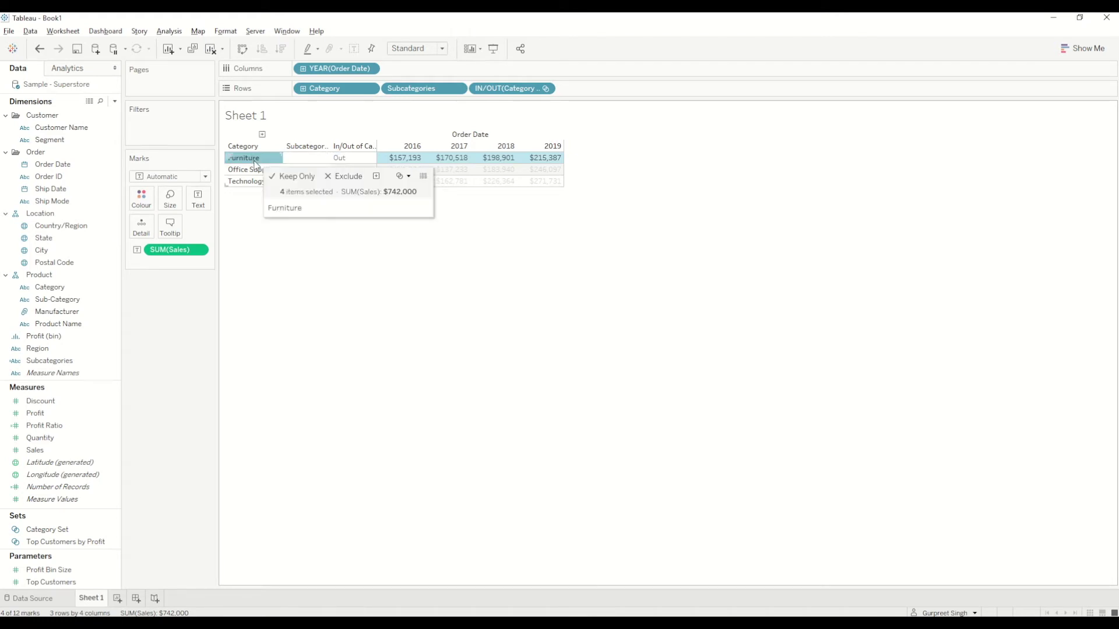
pyautogui.click(71, 34)
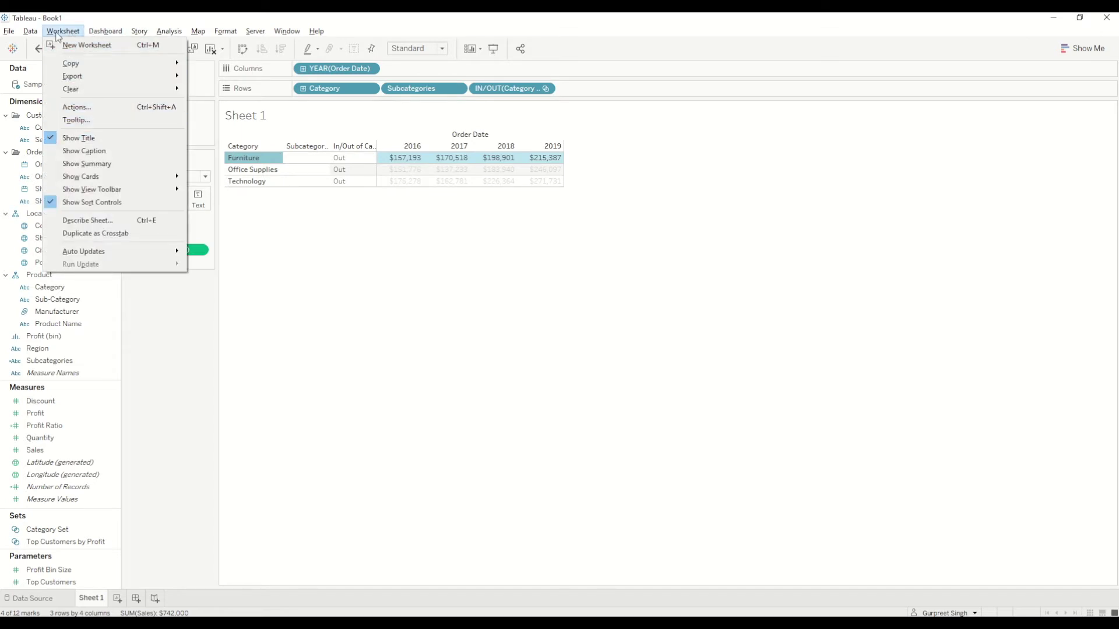
# Add Change Set Values action 'Sub category Drill down' targeting Category Set, removing all values on clear.
pyautogui.click(90, 108)
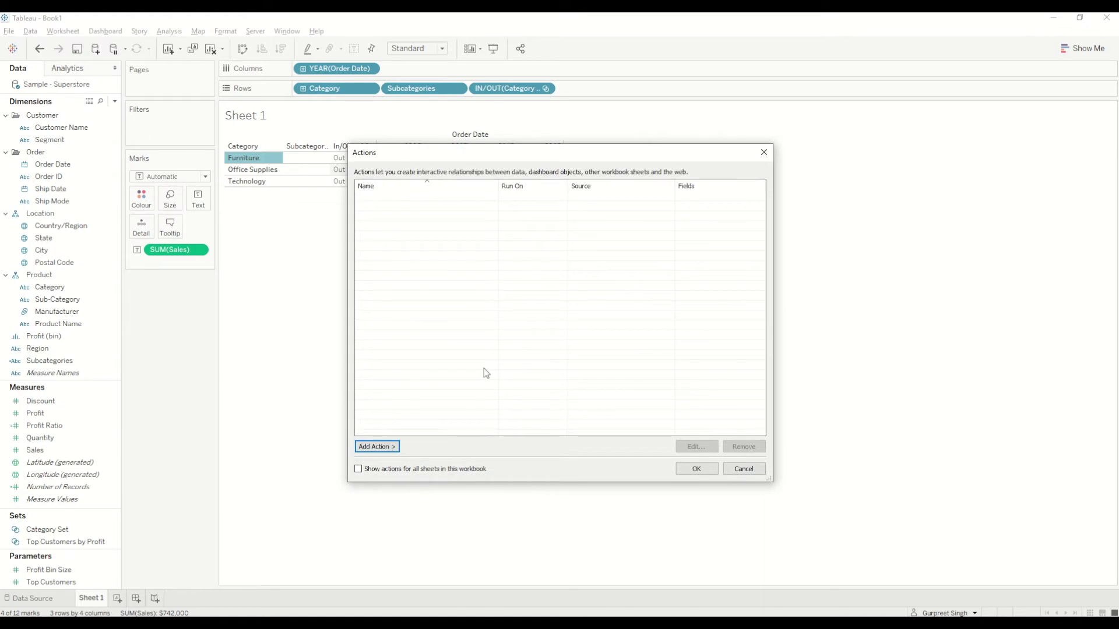
pyautogui.click(384, 448)
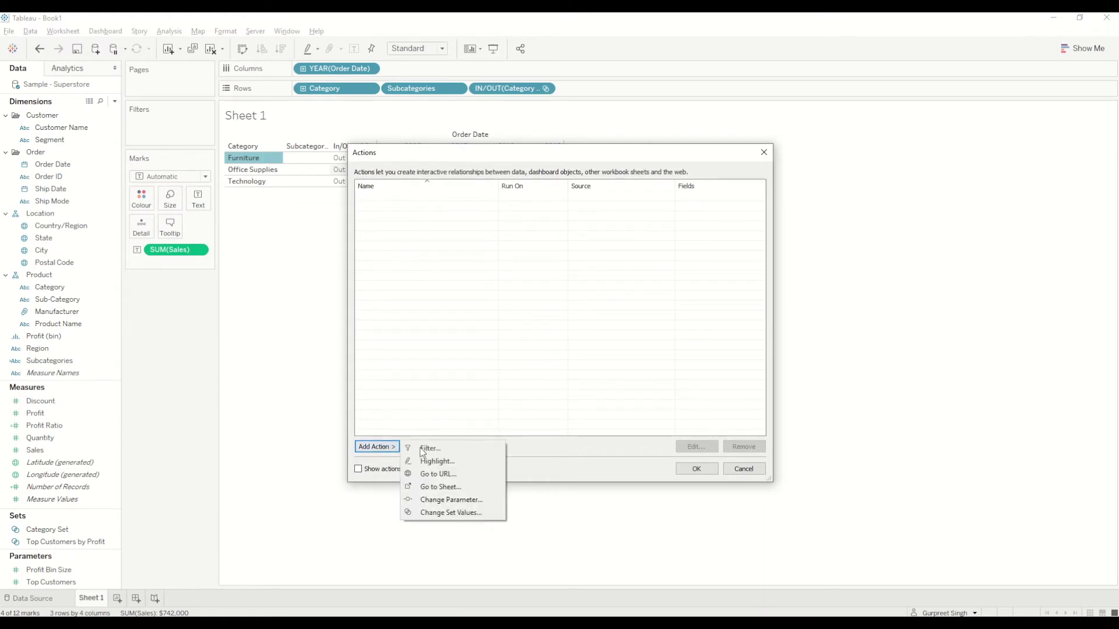
pyautogui.click(460, 514)
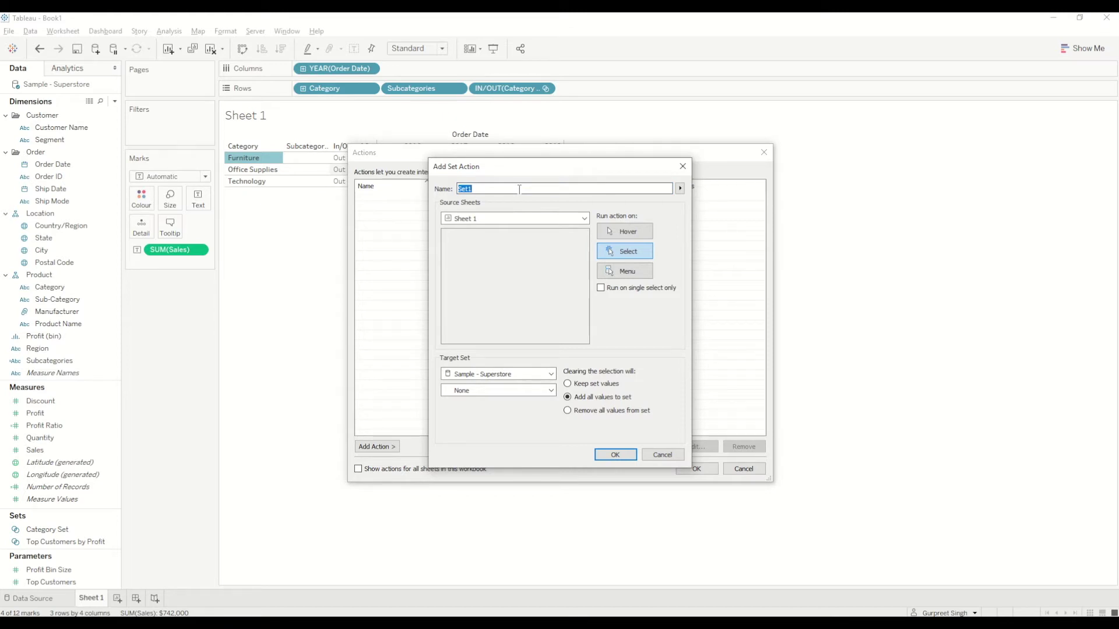
pyautogui.write('Sub category Drill down')
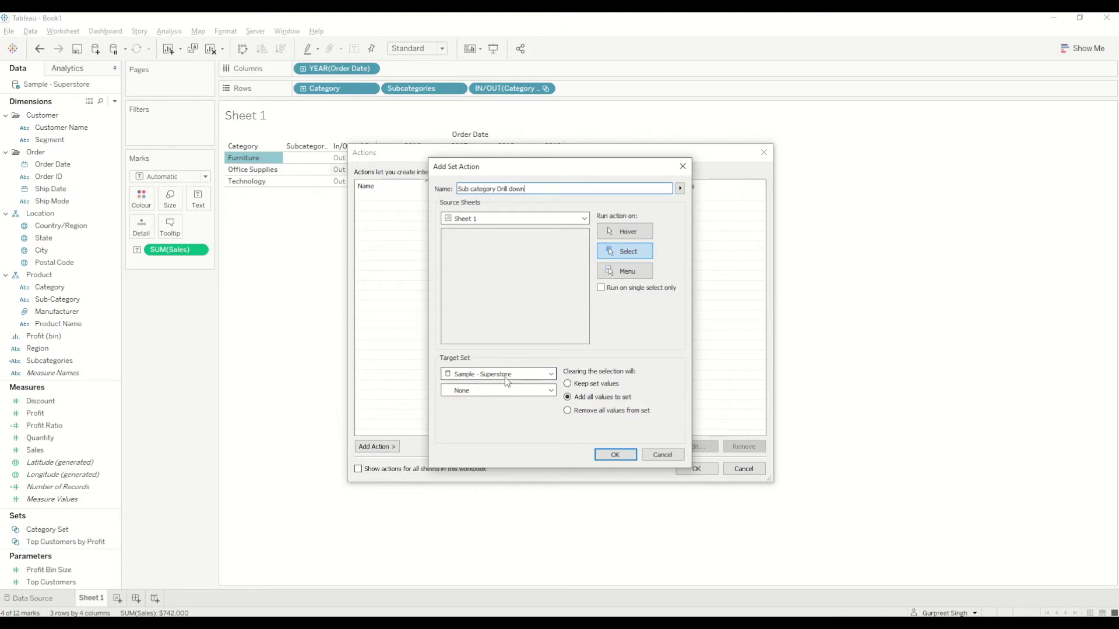
pyautogui.click(543, 389)
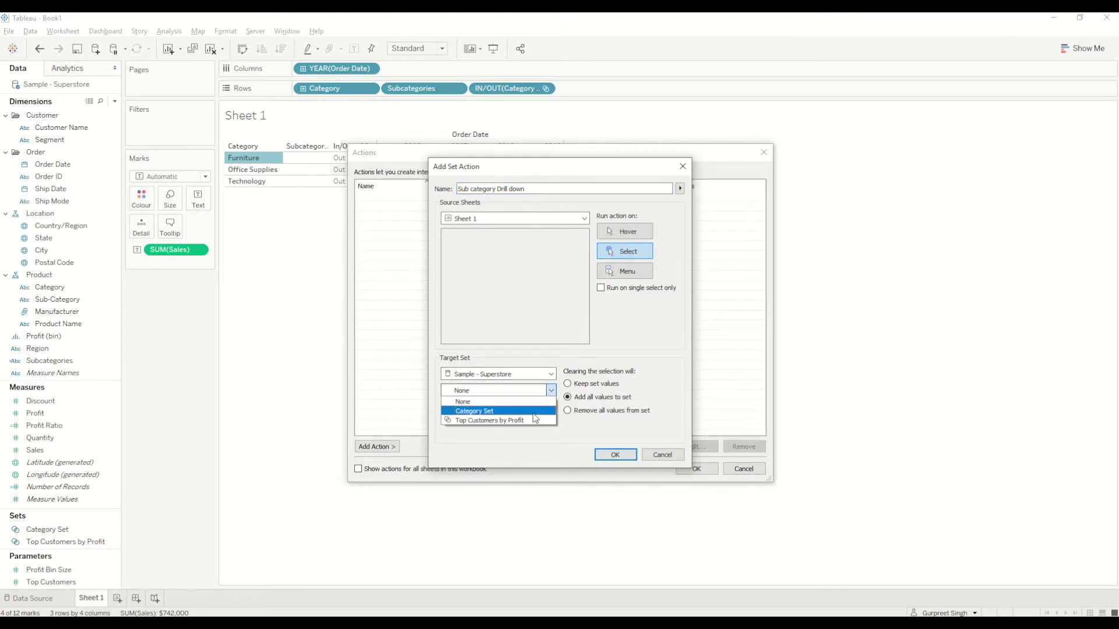
pyautogui.click(534, 412)
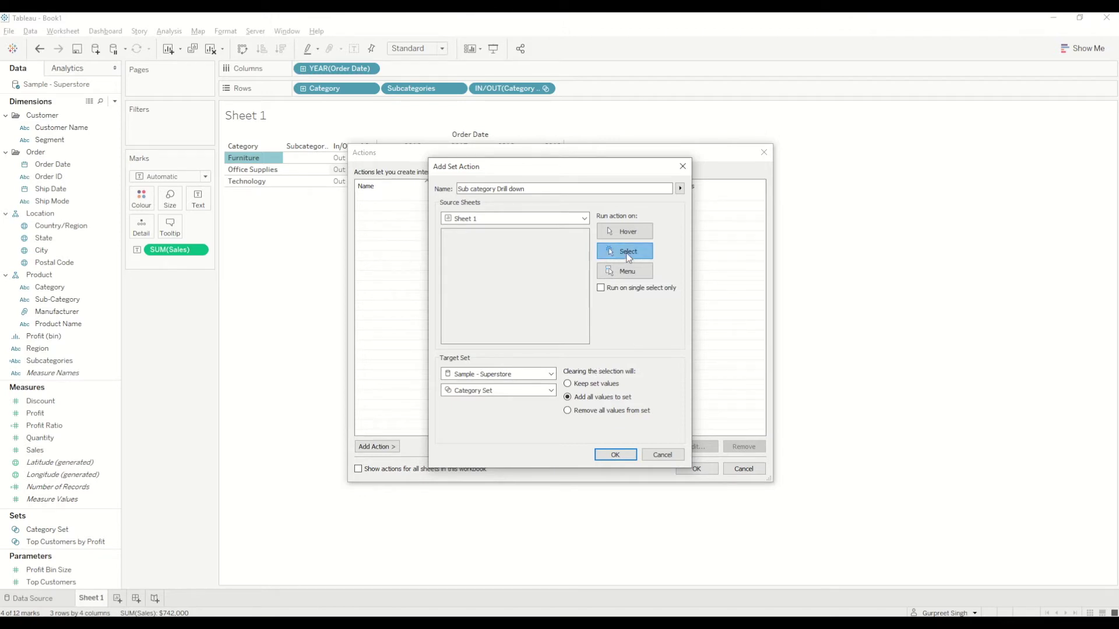
pyautogui.click(568, 410)
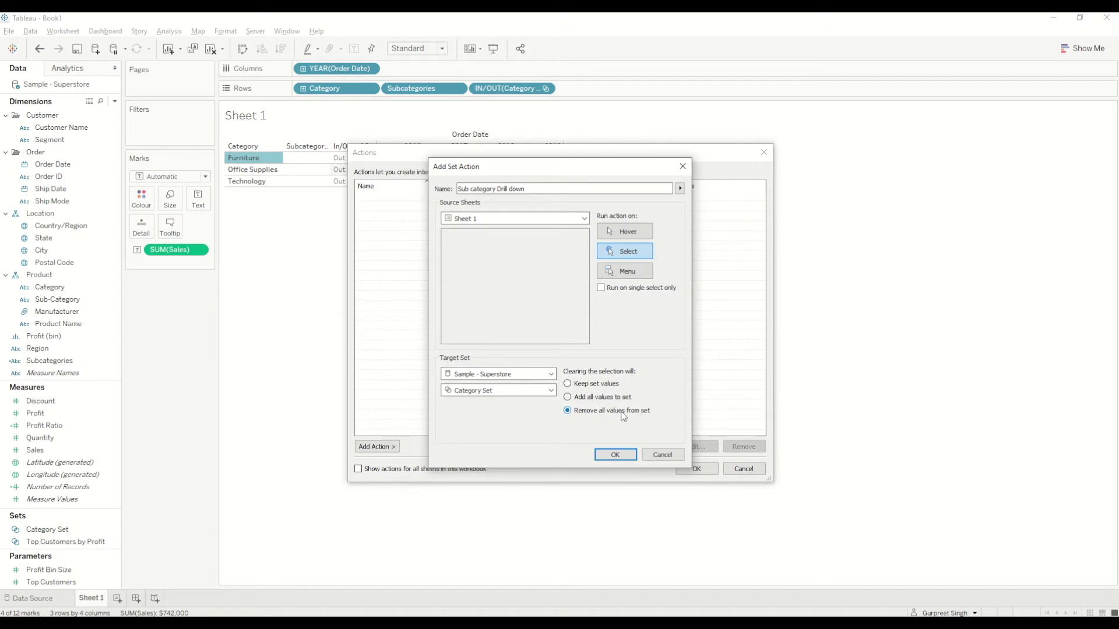
pyautogui.click(615, 455)
# Click Office Supplies, Furniture and Technology to test the drill-down, ending with Furniture expanded.
pyautogui.click(693, 468)
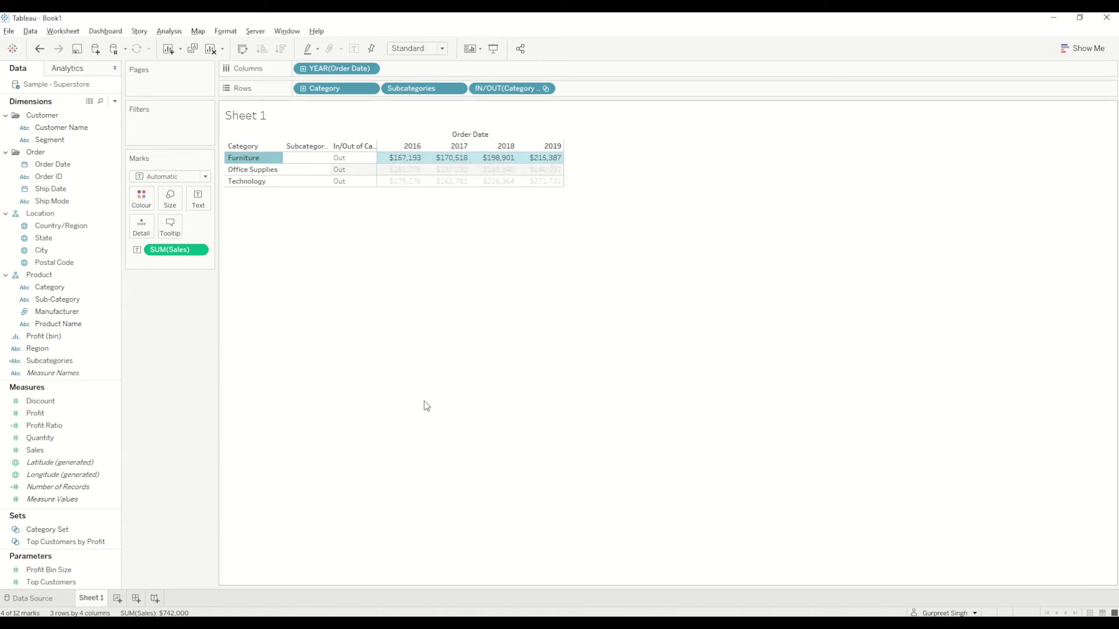
pyautogui.click(251, 170)
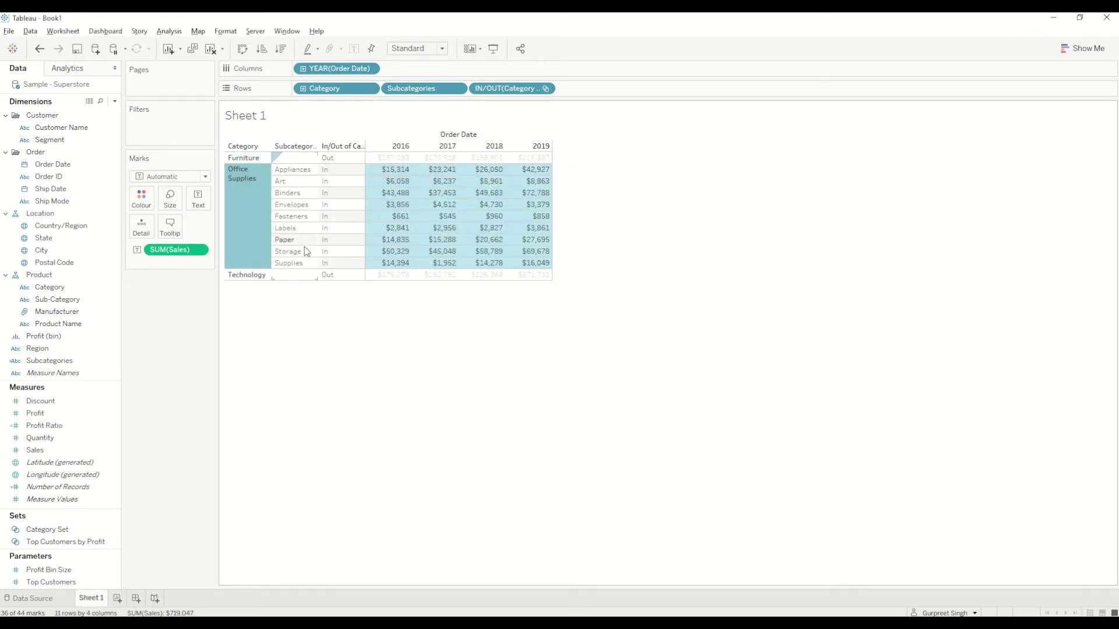
pyautogui.click(242, 158)
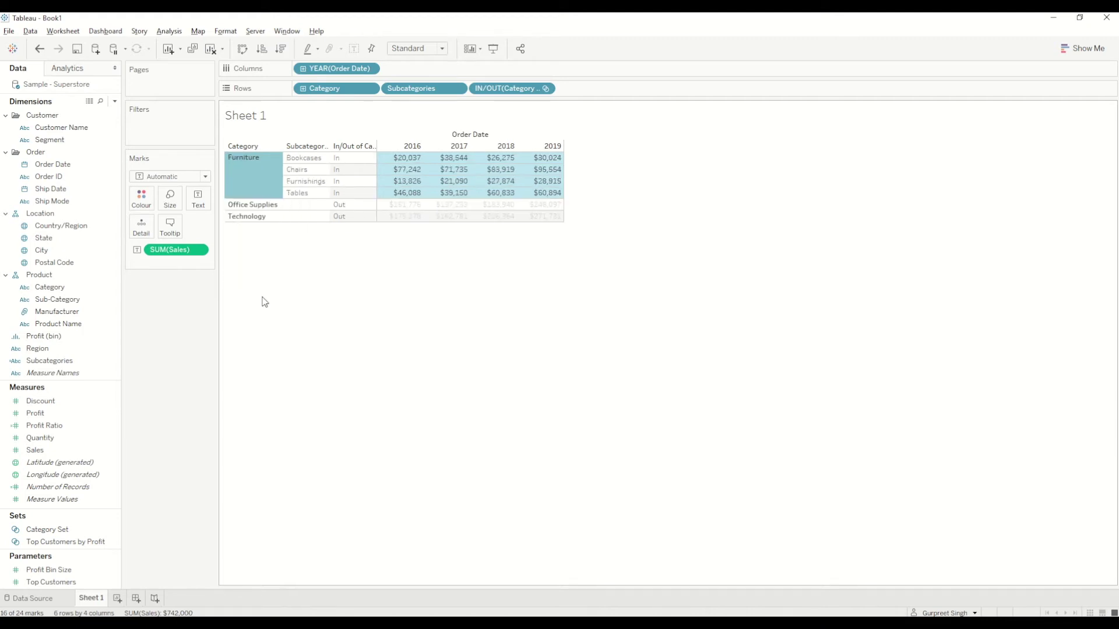
pyautogui.click(257, 217)
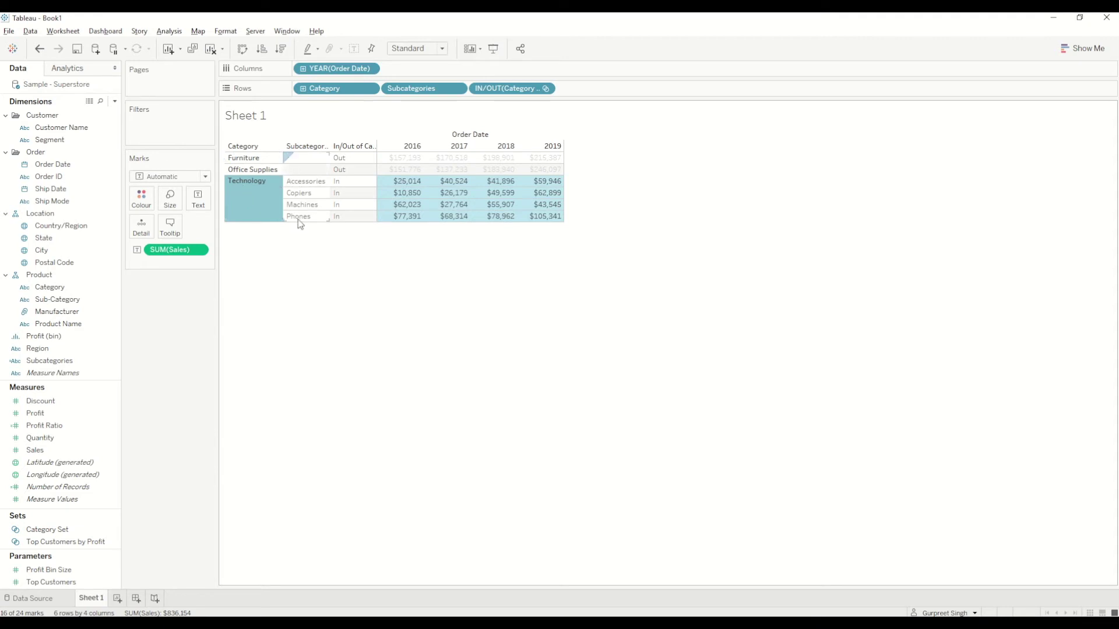
pyautogui.click(256, 188)
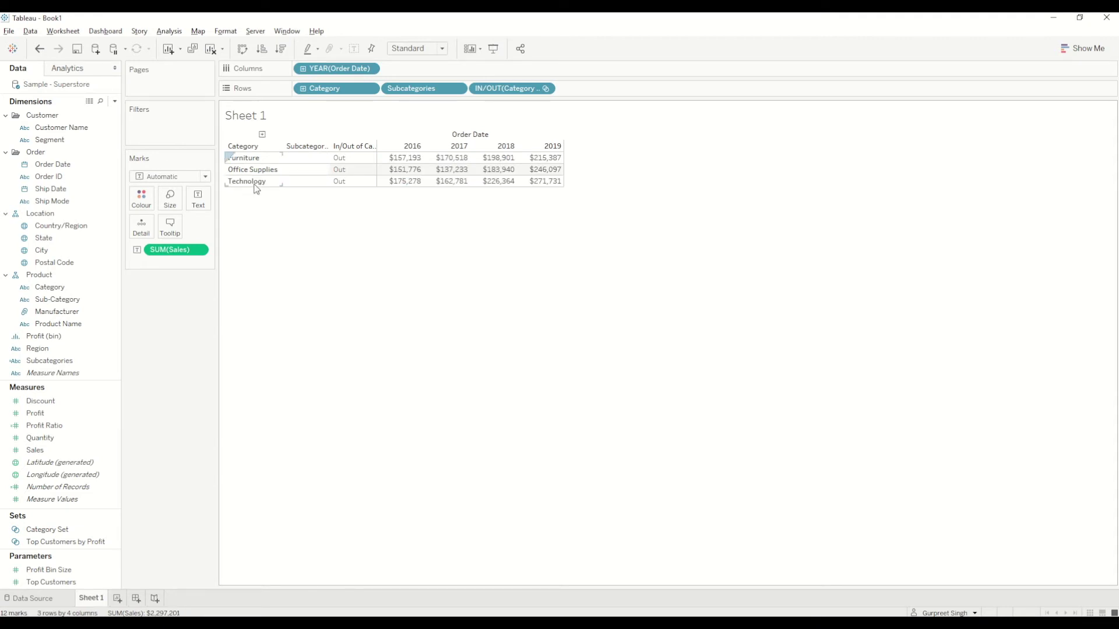
pyautogui.click(248, 160)
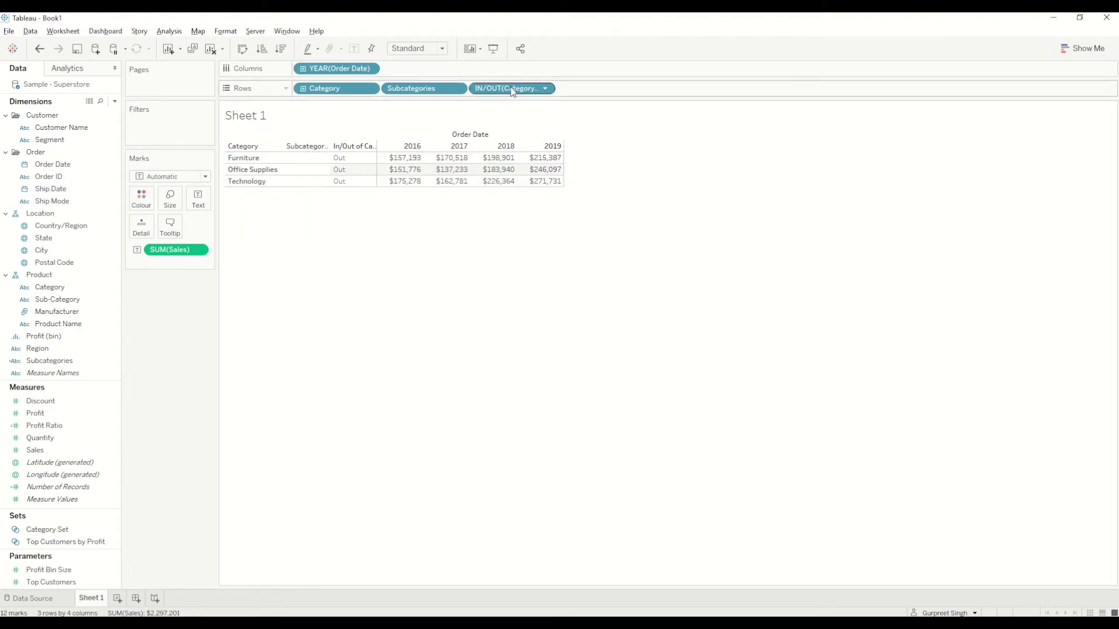
# Drag the IN/OUT(Category Set) pill off the Rows shelf.
pyautogui.moveTo(510, 88); pyautogui.dragTo(582, 30)
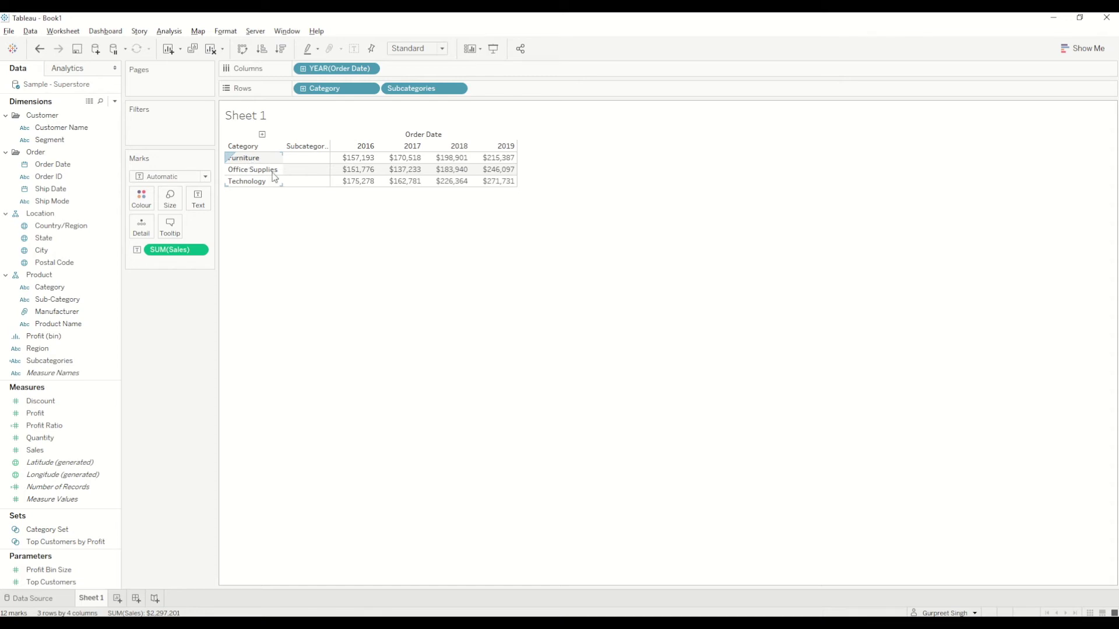
# Create a calculated field named Categories with the formula starting if [Category Set] then.
pyautogui.click(116, 103)
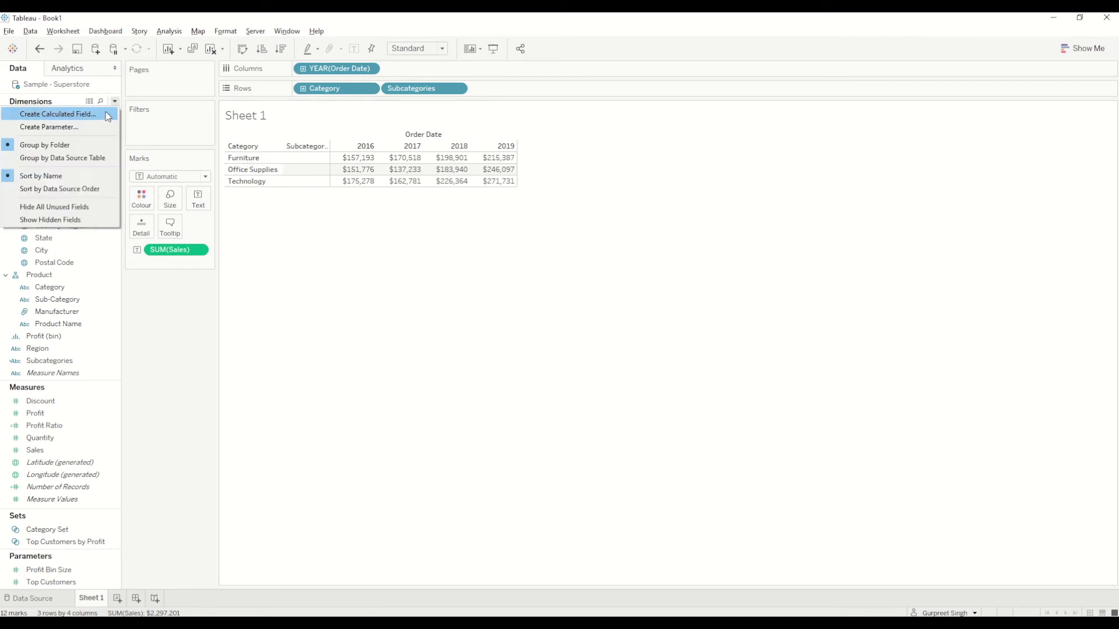
pyautogui.click(105, 114)
pyautogui.write('Categories')
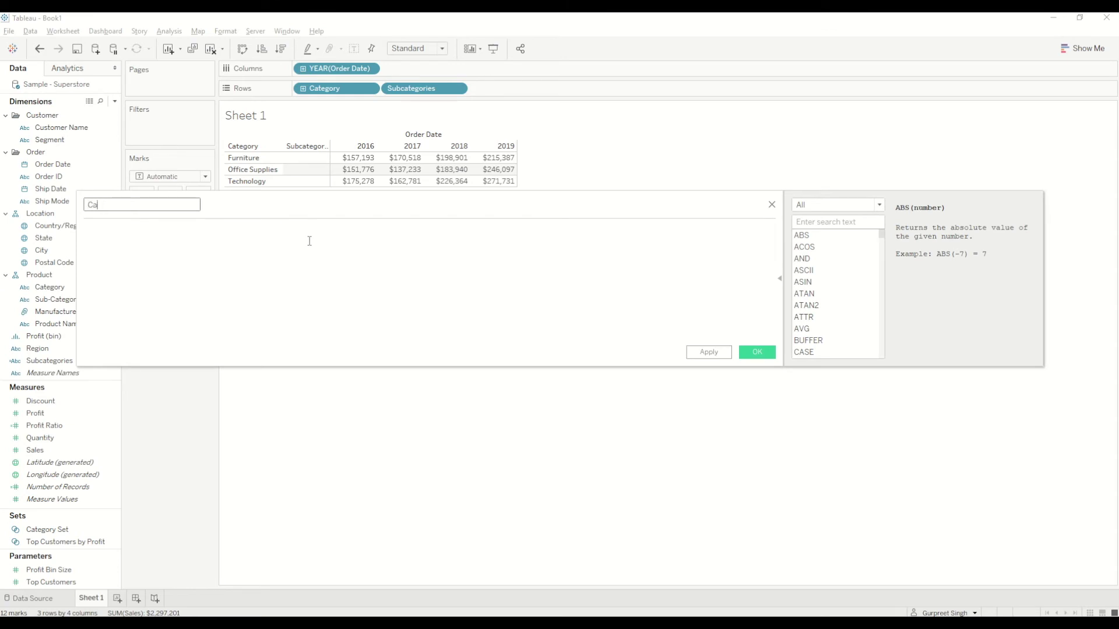
pyautogui.click(309, 241)
pyautogui.write('if cat')
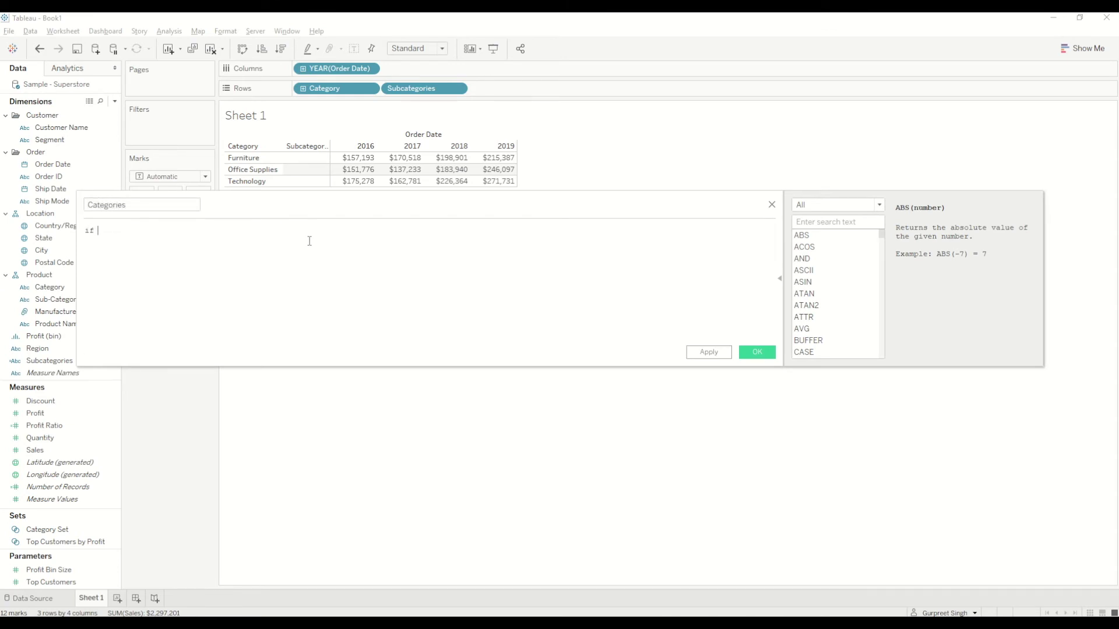
pyautogui.press('Down')
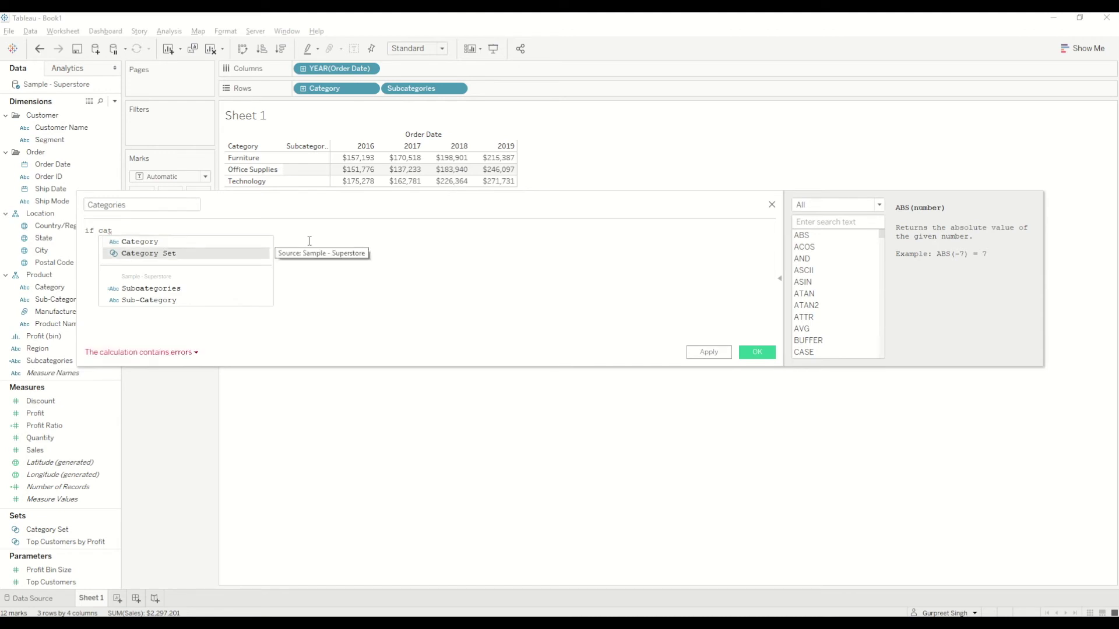
pyautogui.press('Return')
pyautogui.write('then')
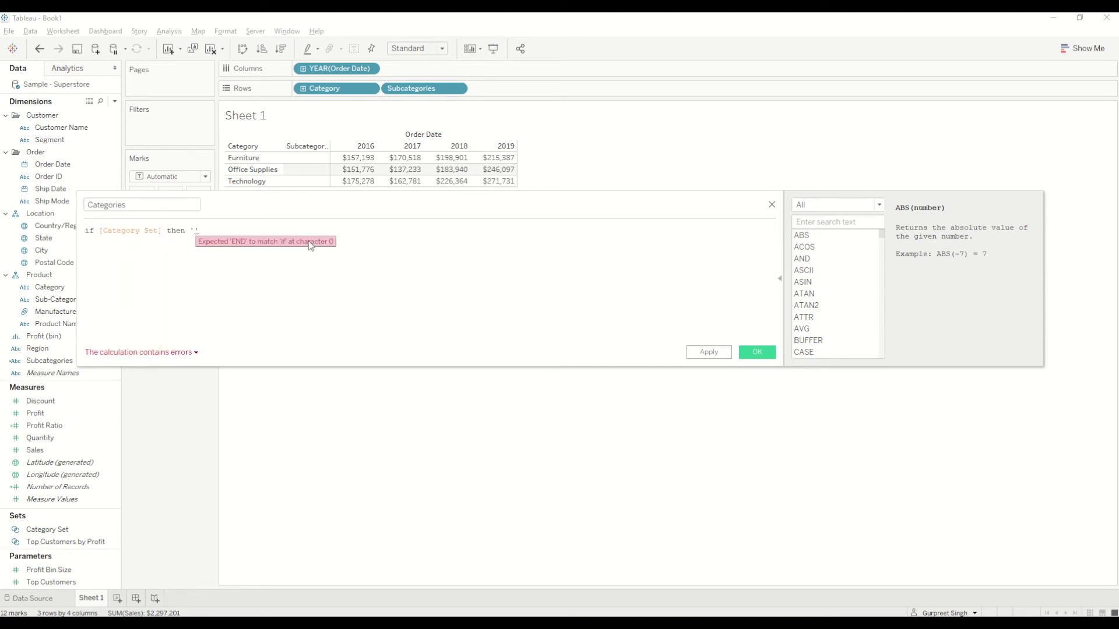
pyautogui.hotkey('alt', 'Tab')
pyautogui.hotkey('alt', 'Tab')
pyautogui.hotkey('alt', 'Tab')
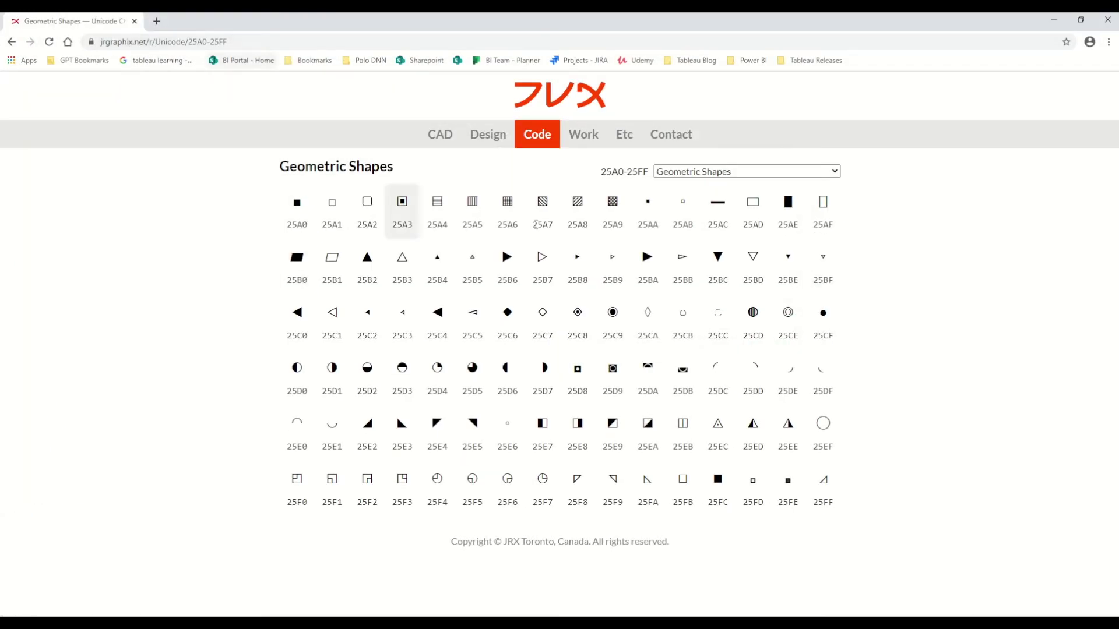
# Copy the down-pointing triangle ▼ (25BC) from the Unicode Geometric Shapes table.
pyautogui.doubleClick(718, 255)
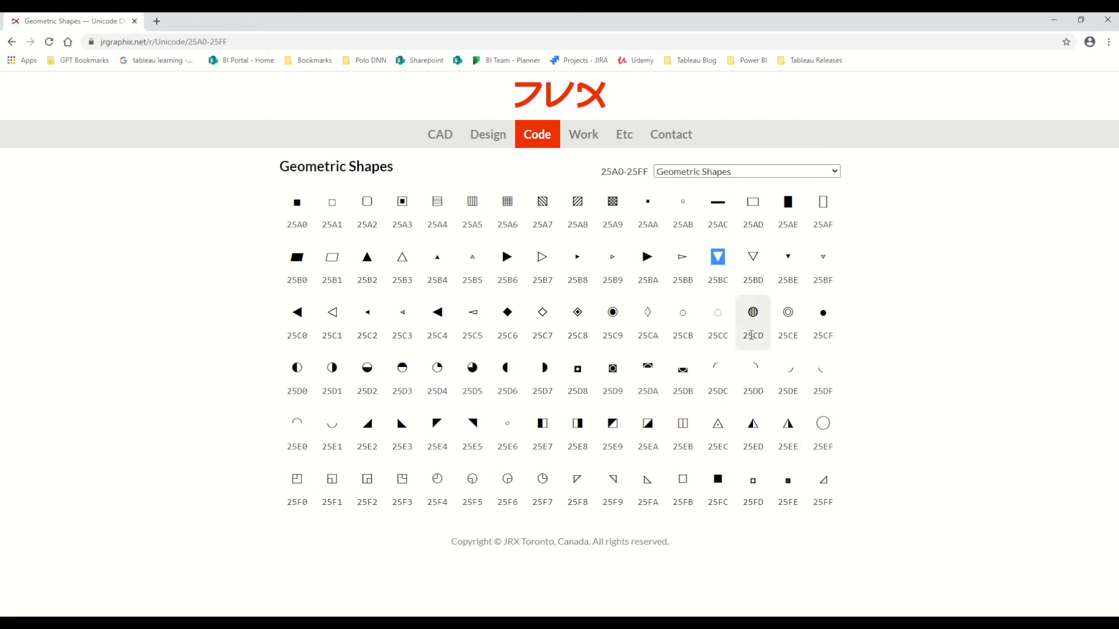
pyautogui.hotkey('alt', 'Tab')
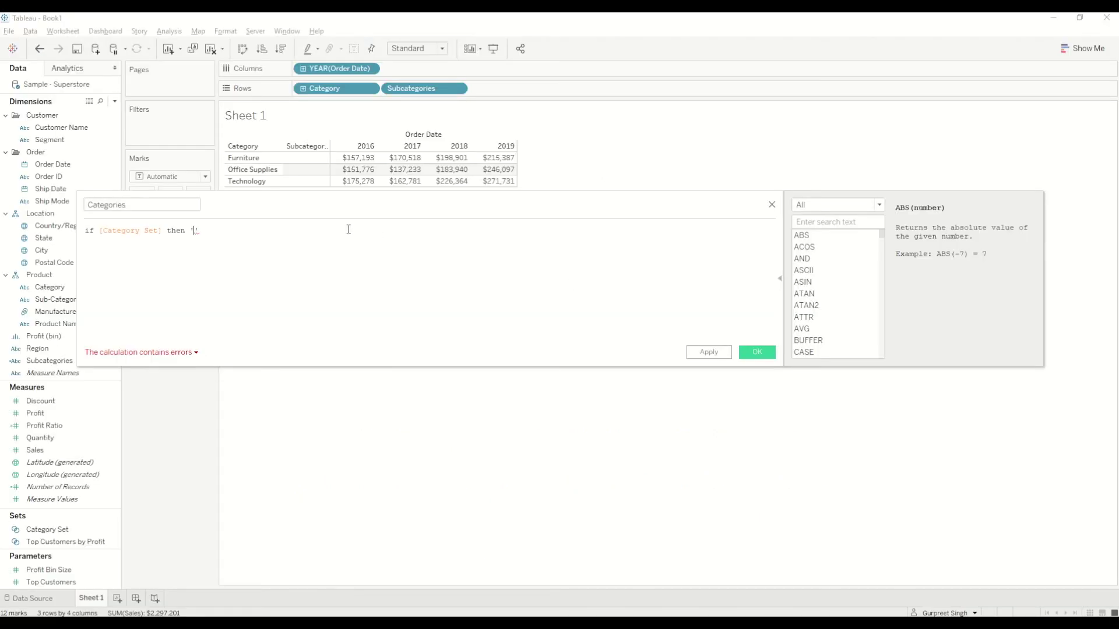
# Add the ▼ string and else to the formula, then copy the 25B6 right-pointing triangle.
pyautogui.write("T ' else")
pyautogui.hotkey('alt', 'Tab')
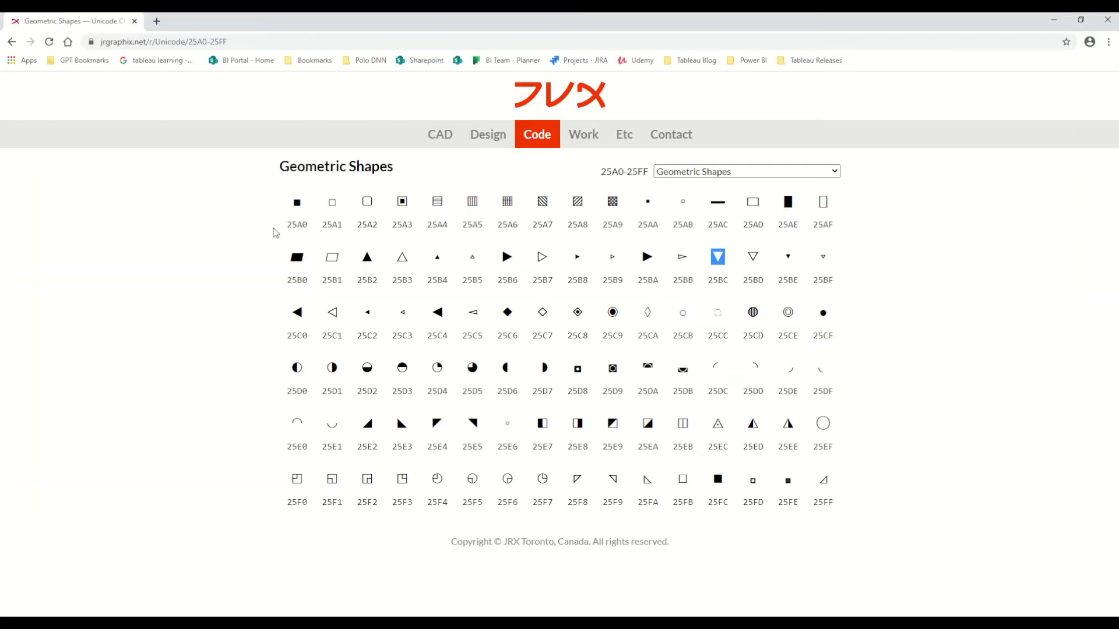
pyautogui.doubleClick(518, 262)
pyautogui.hotkey('ctrl', 'c')
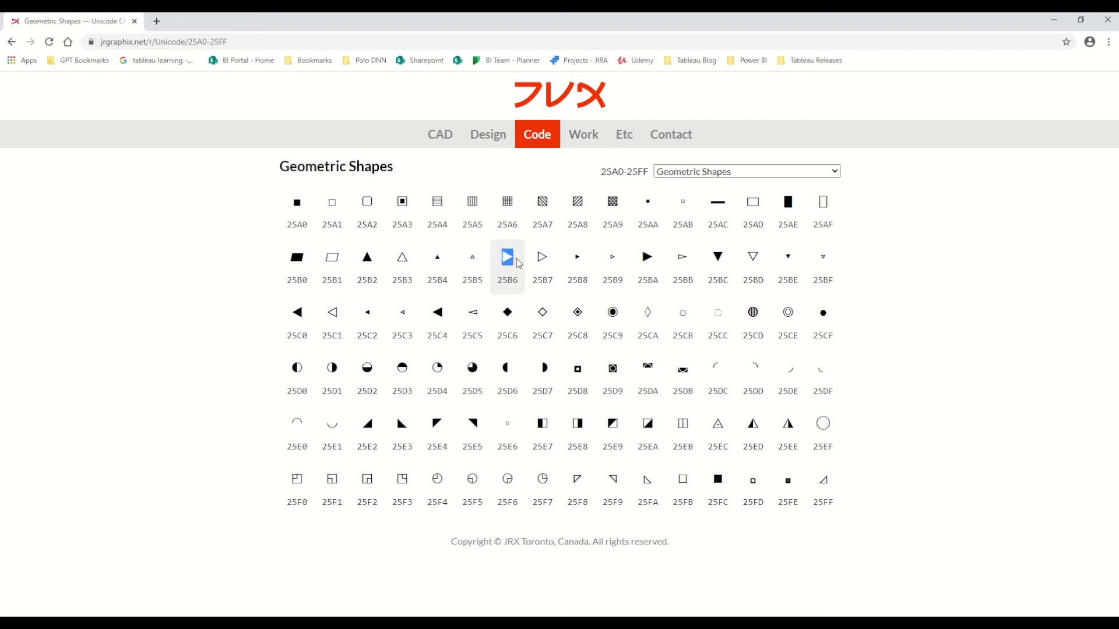
pyautogui.hotkey('alt', 'Tab')
# Make the else branch return a quoted right triangle, then copy the 25BA glyph instead.
pyautogui.write("'")
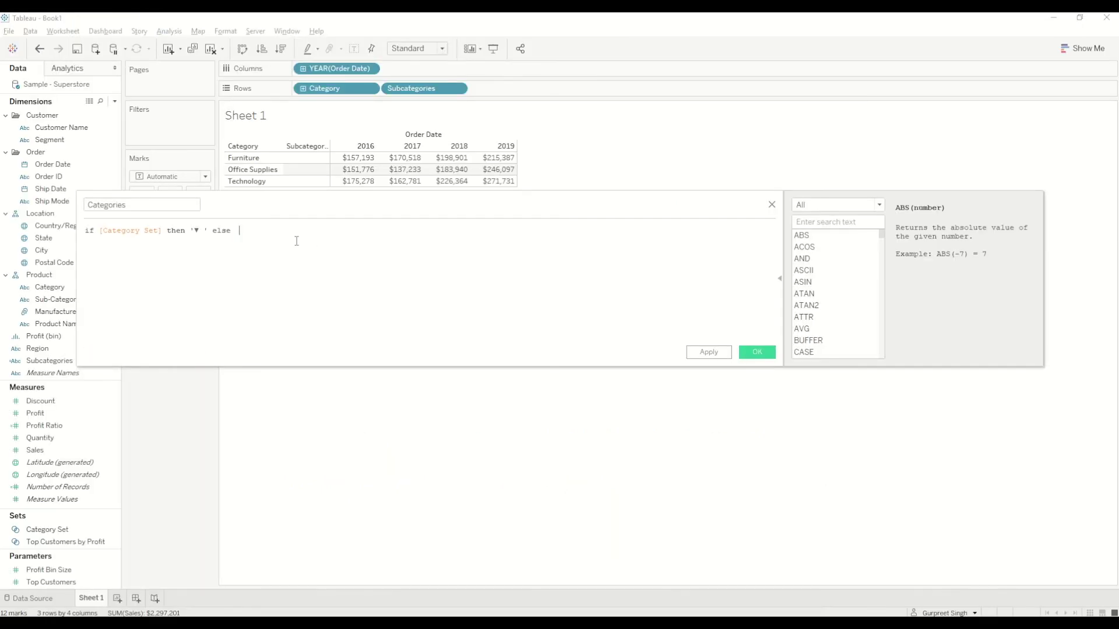
pyautogui.hotkey('ctrl', 'v')
pyautogui.write("'")
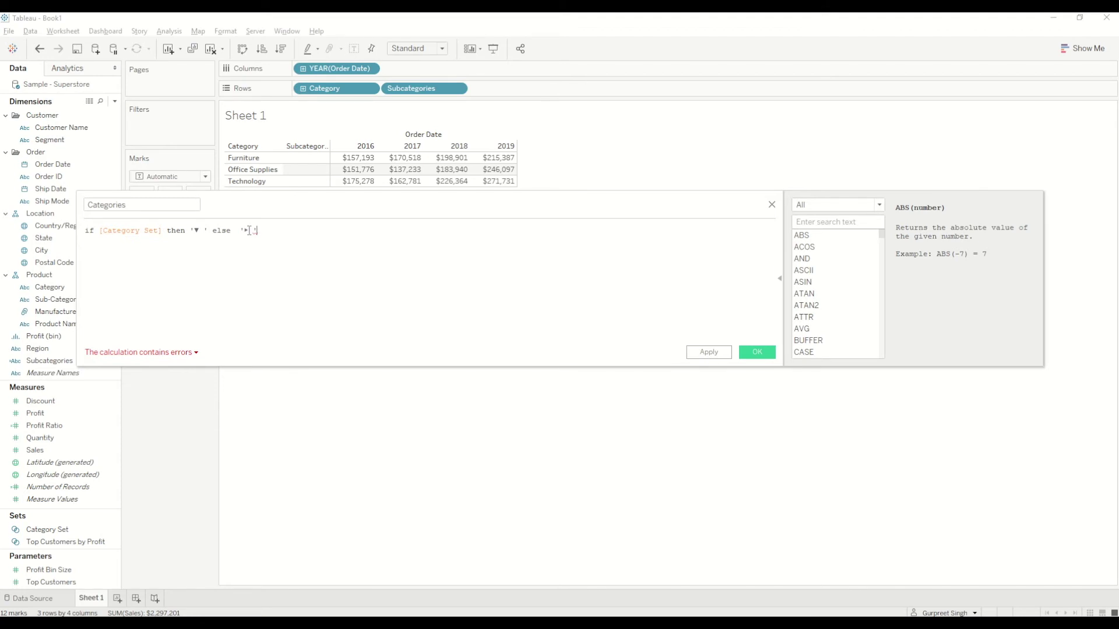
pyautogui.hotkey('alt', 'Tab')
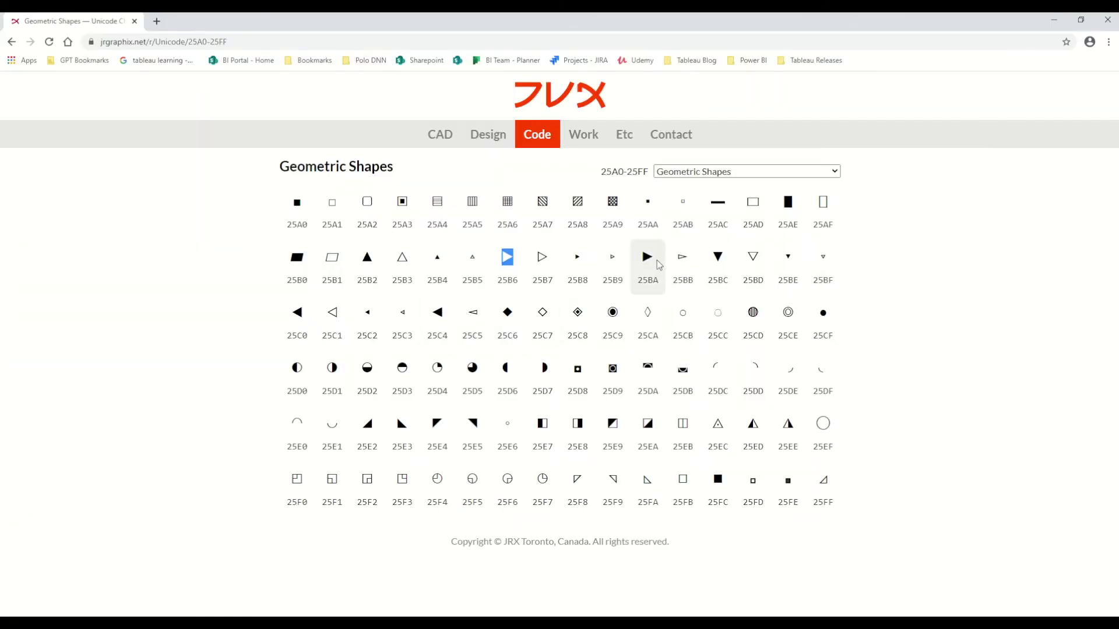
pyautogui.doubleClick(645, 257)
pyautogui.hotkey('alt', 'Tab')
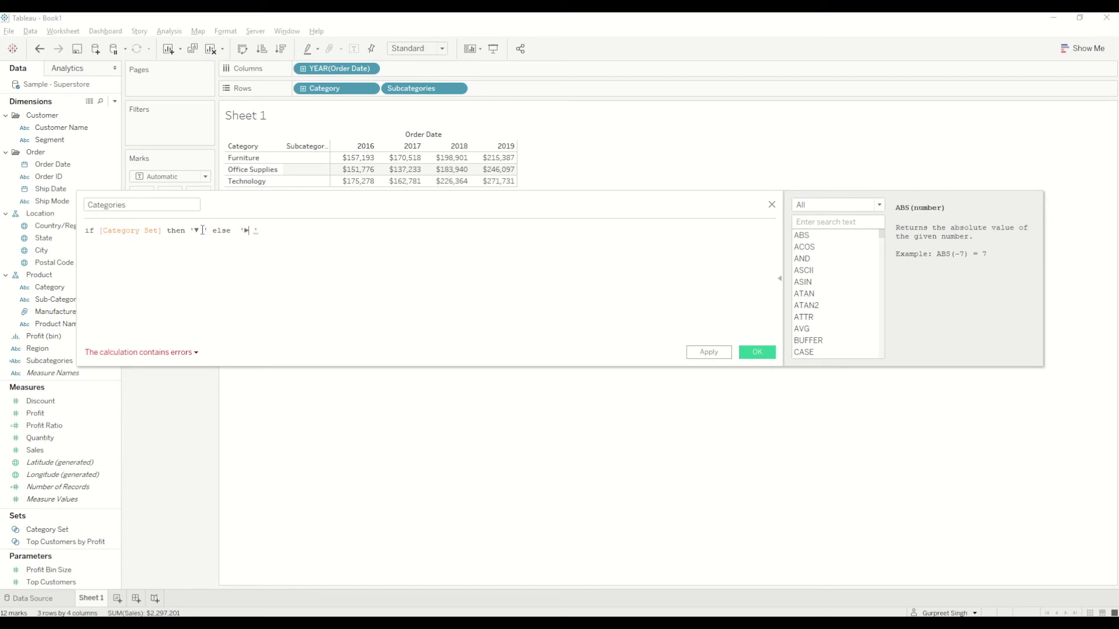
# Close the formula with END + [Category] so each category name carries its arrow.
pyautogui.moveTo(207, 230); pyautogui.dragTo(189, 228)
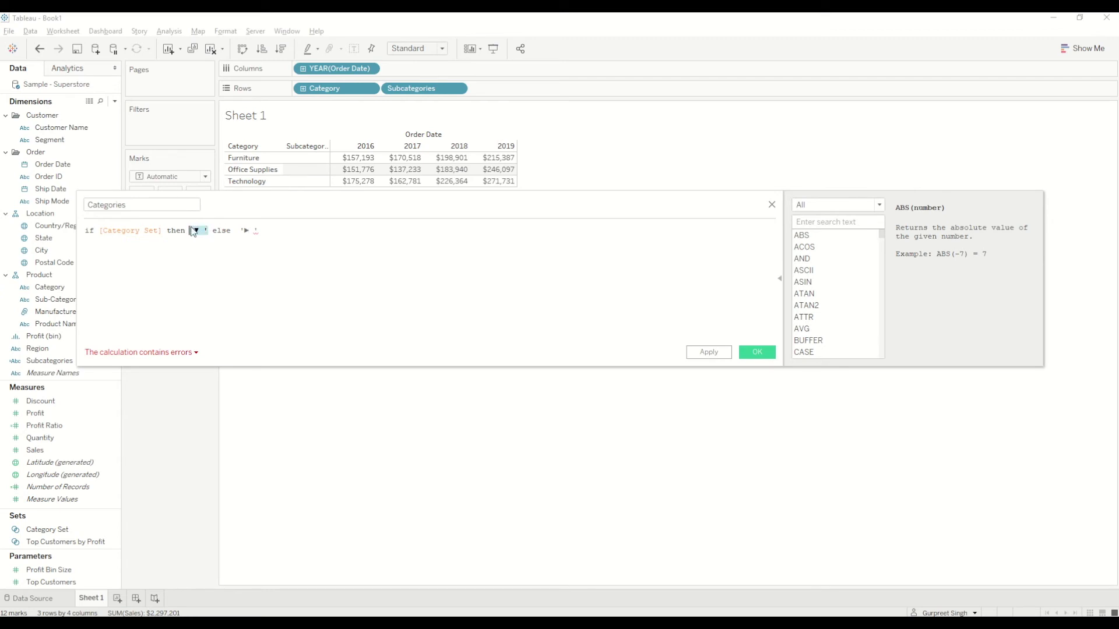
pyautogui.moveTo(265, 230); pyautogui.dragTo(243, 229)
pyautogui.click(267, 229)
pyautogui.write('end')
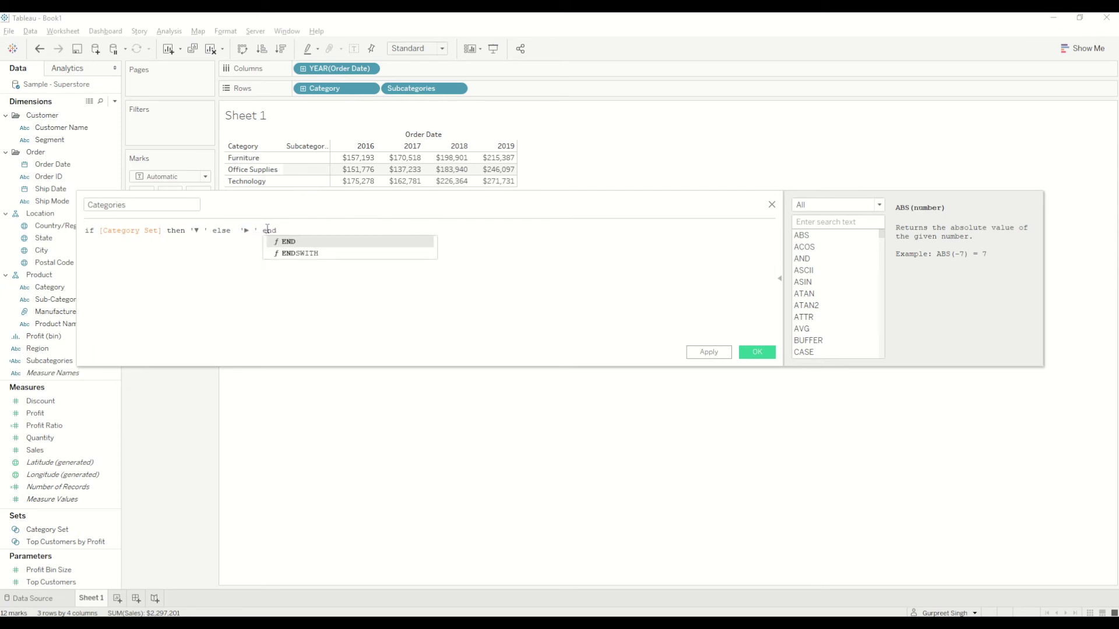
pyautogui.press('Return')
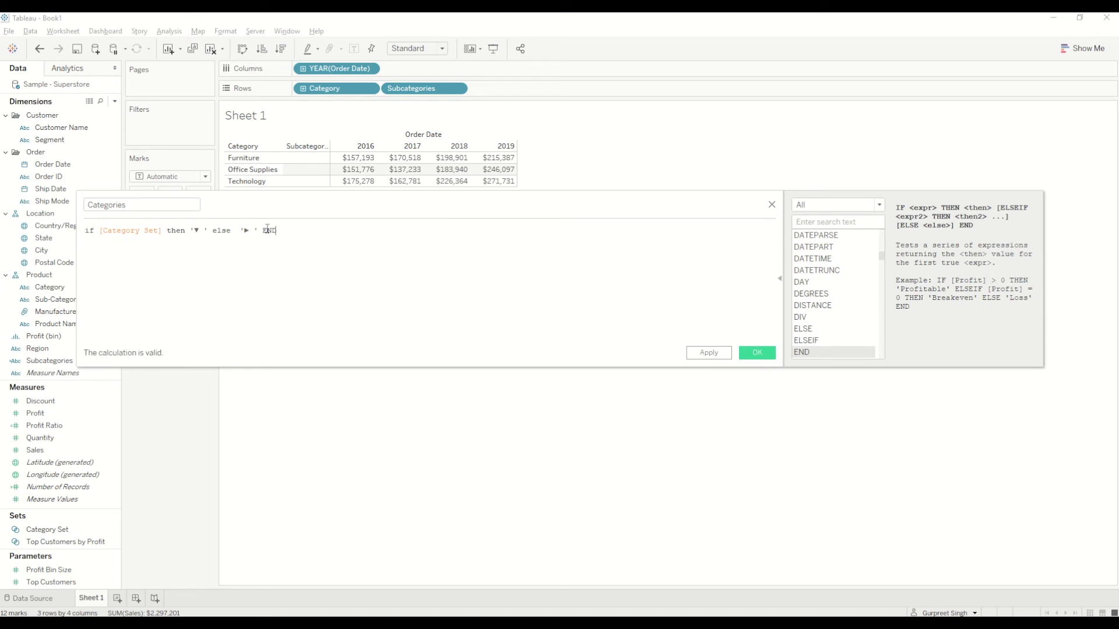
pyautogui.write('+ cat')
pyautogui.press('Return')
# Save the Categories field and add it to the Rows shelf beside Category.
pyautogui.click(757, 353)
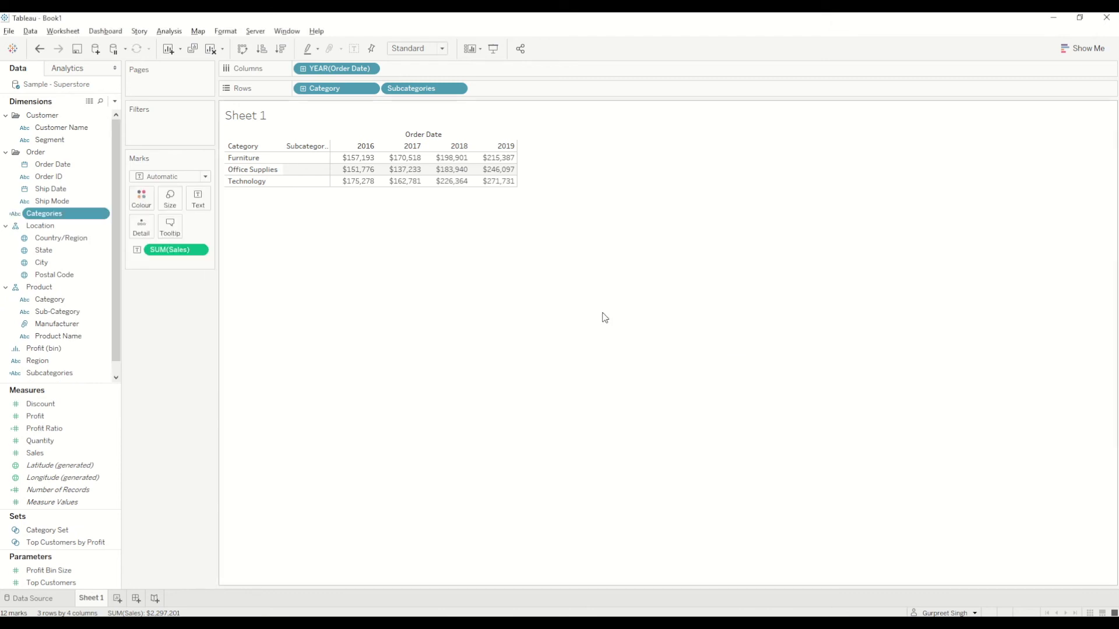
pyautogui.moveTo(63, 216); pyautogui.dragTo(383, 94)
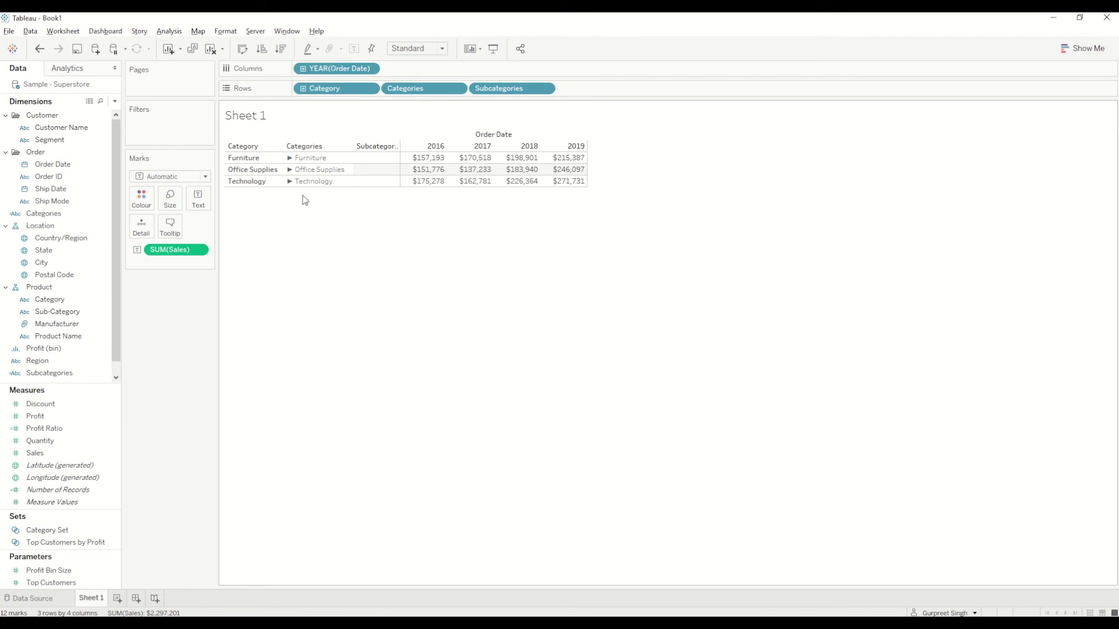
pyautogui.click(306, 158)
pyautogui.click(314, 183)
pyautogui.moveTo(314, 184); pyautogui.dragTo(321, 162)
# Test the arrows by expanding and collapsing Furniture and Office Supplies.
pyautogui.click(321, 161)
pyautogui.click(318, 156)
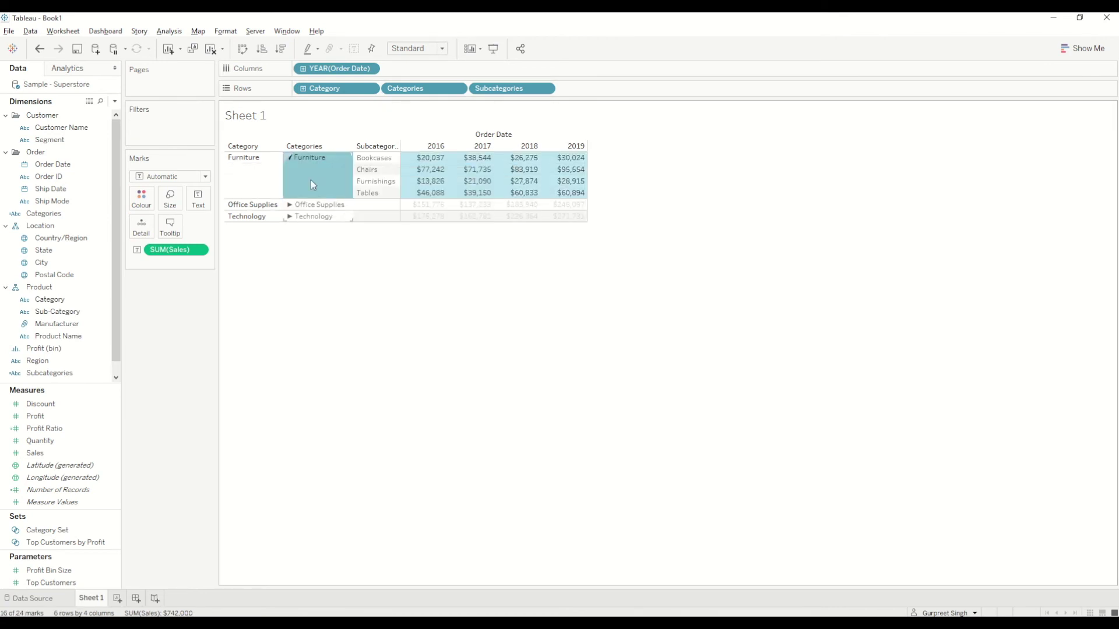
pyautogui.click(313, 156)
pyautogui.click(316, 172)
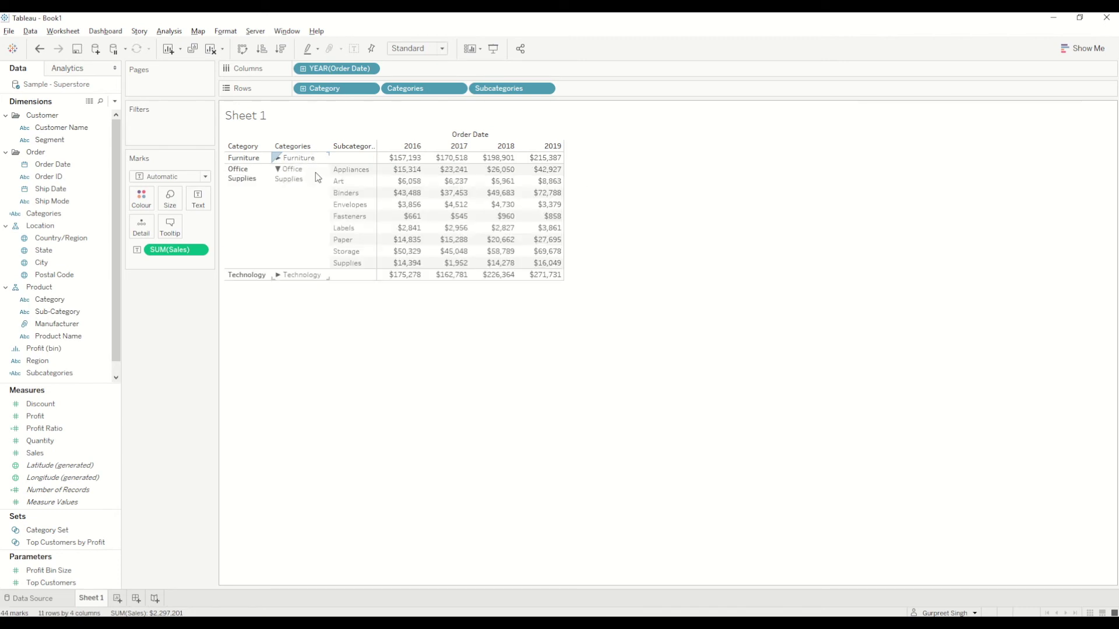
pyautogui.click(296, 185)
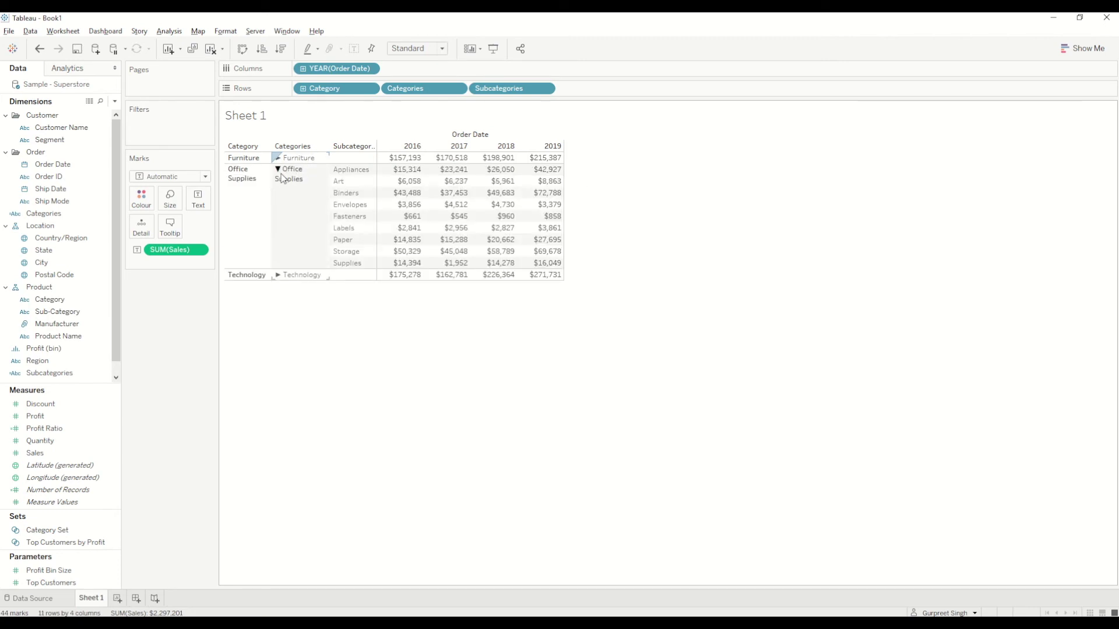
pyautogui.click(297, 175)
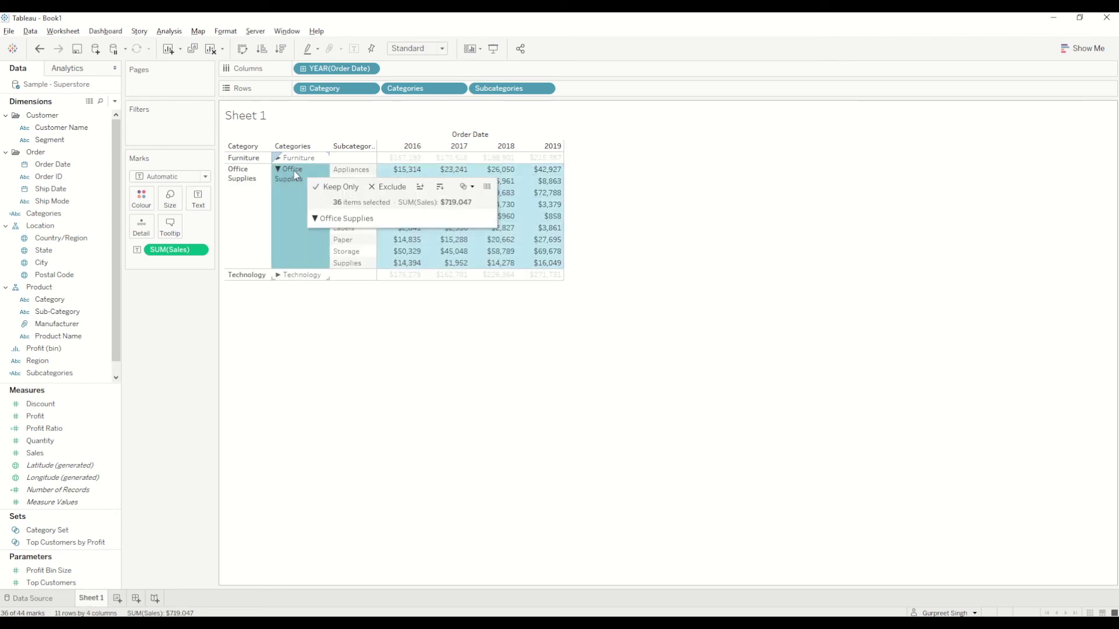
pyautogui.click(295, 173)
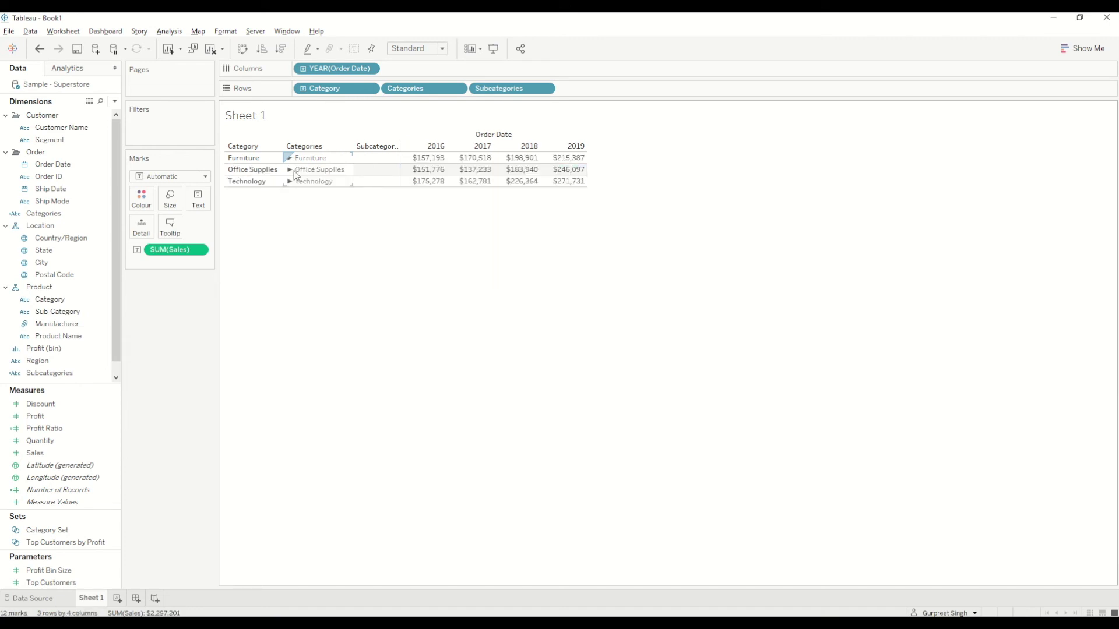
# Hide the Category header column and the Sheet 1 title.
pyautogui.click(371, 89)
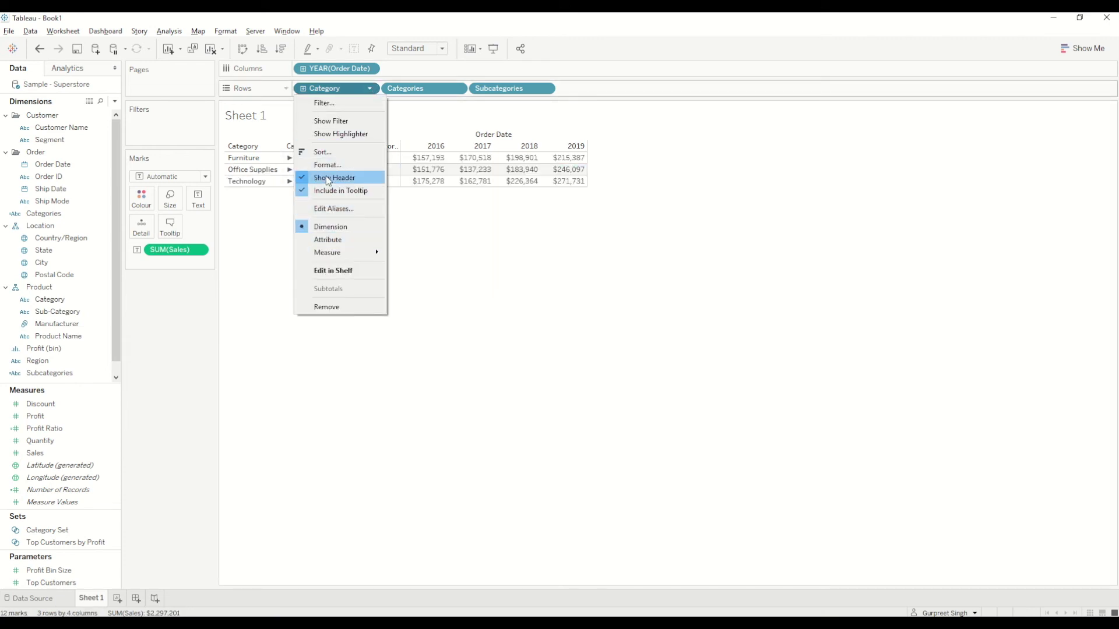
pyautogui.click(347, 177)
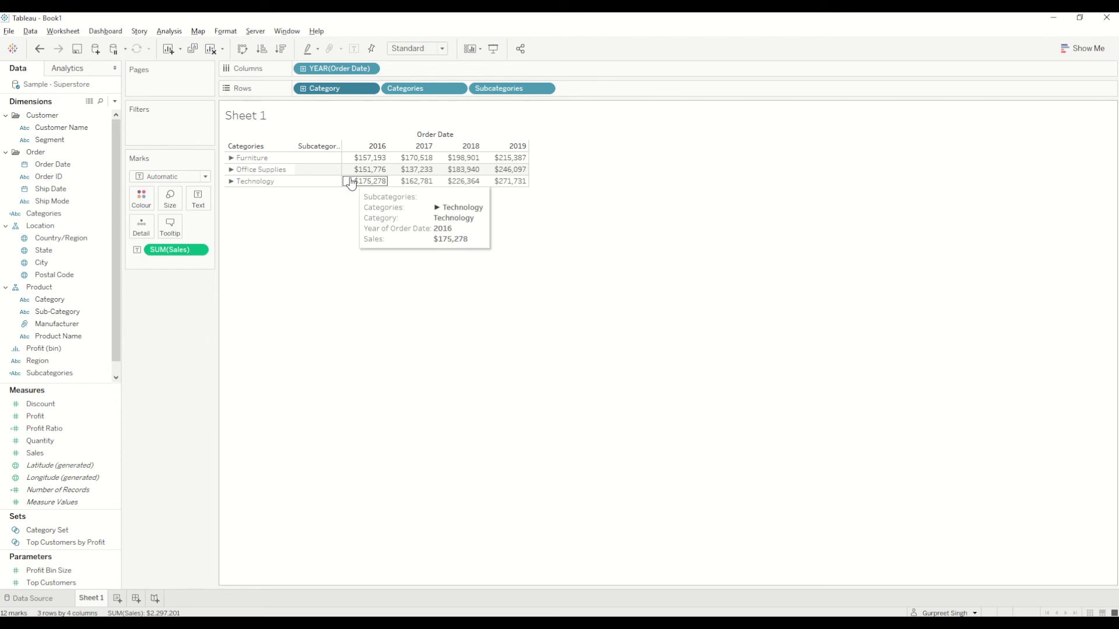
pyautogui.rightClick(257, 117)
pyautogui.click(290, 150)
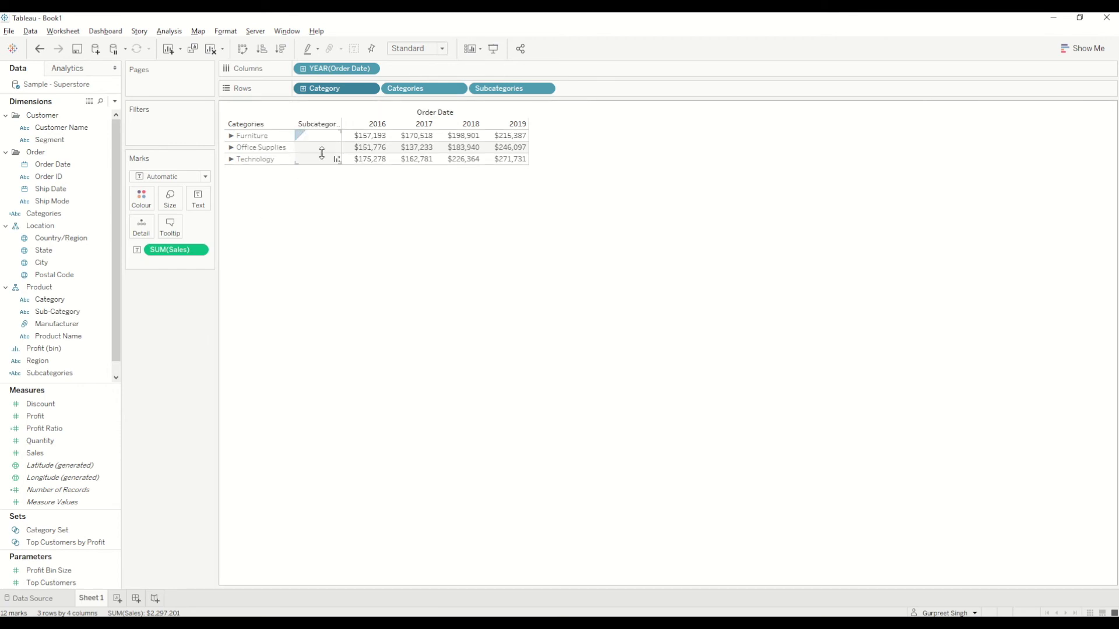
# Test expansion by opening Office Supplies and Furniture, then collapsing Furniture.
pyautogui.click(321, 149)
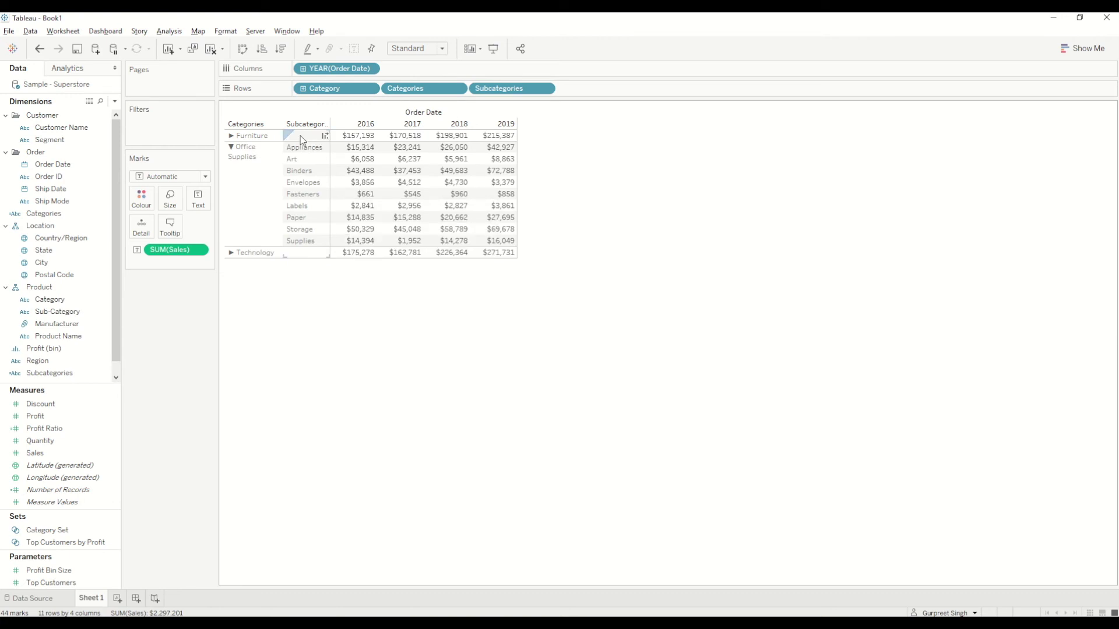
pyautogui.click(297, 135)
pyautogui.click(254, 143)
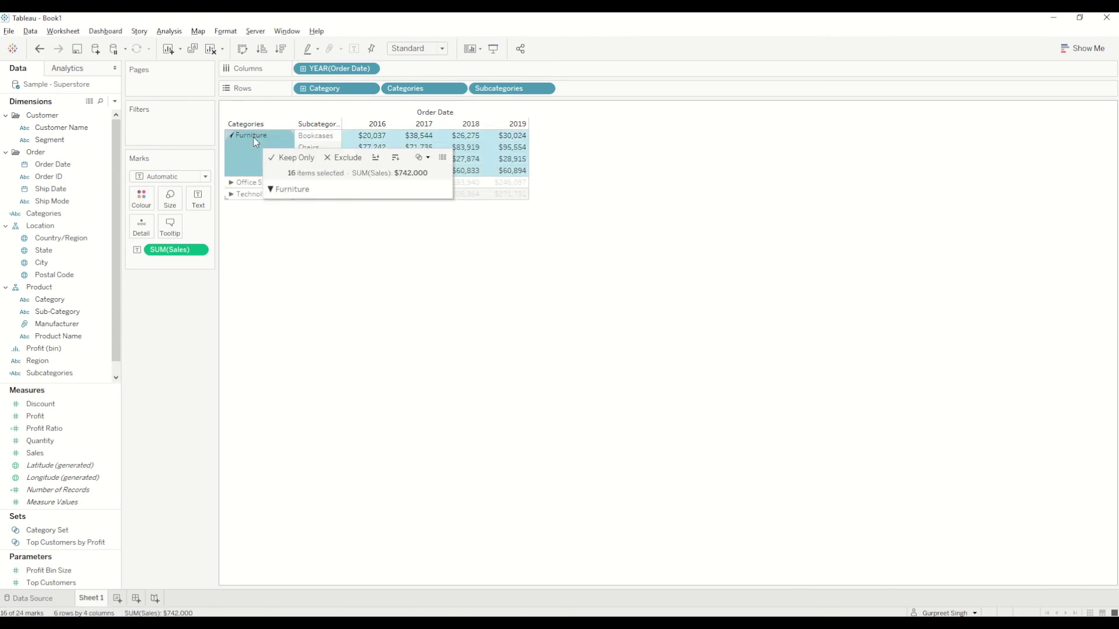
pyautogui.click(256, 142)
# In the Shading format settings, drop row banding level and band size to their minimum.
pyautogui.moveTo(408, 151)
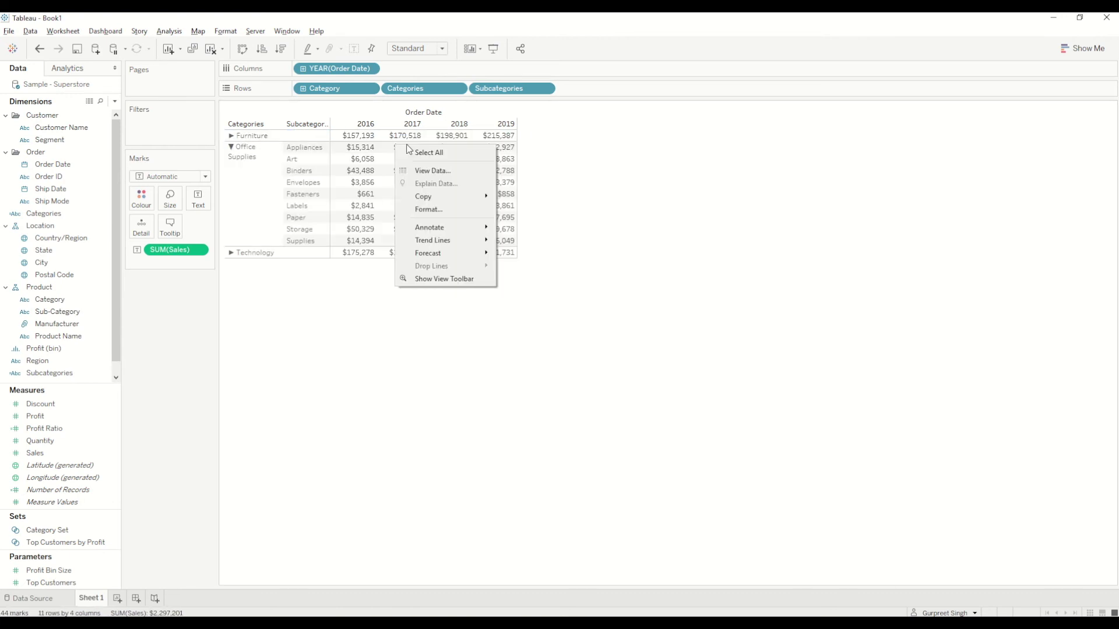
pyautogui.click(428, 209)
pyautogui.click(44, 89)
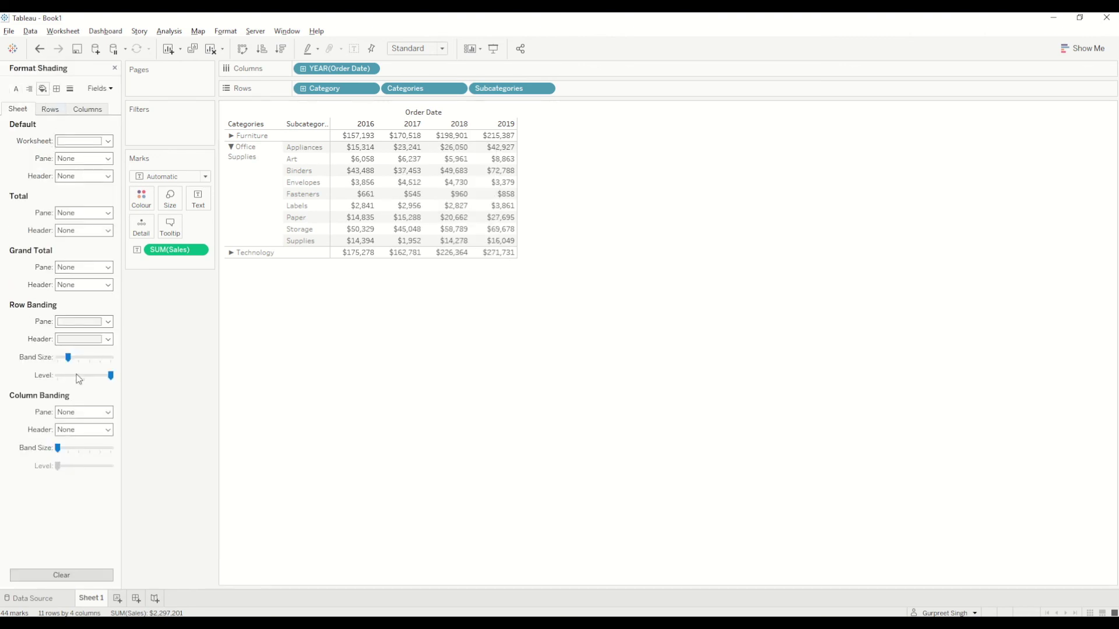
pyautogui.click(78, 377)
pyautogui.moveTo(80, 377); pyautogui.dragTo(34, 378)
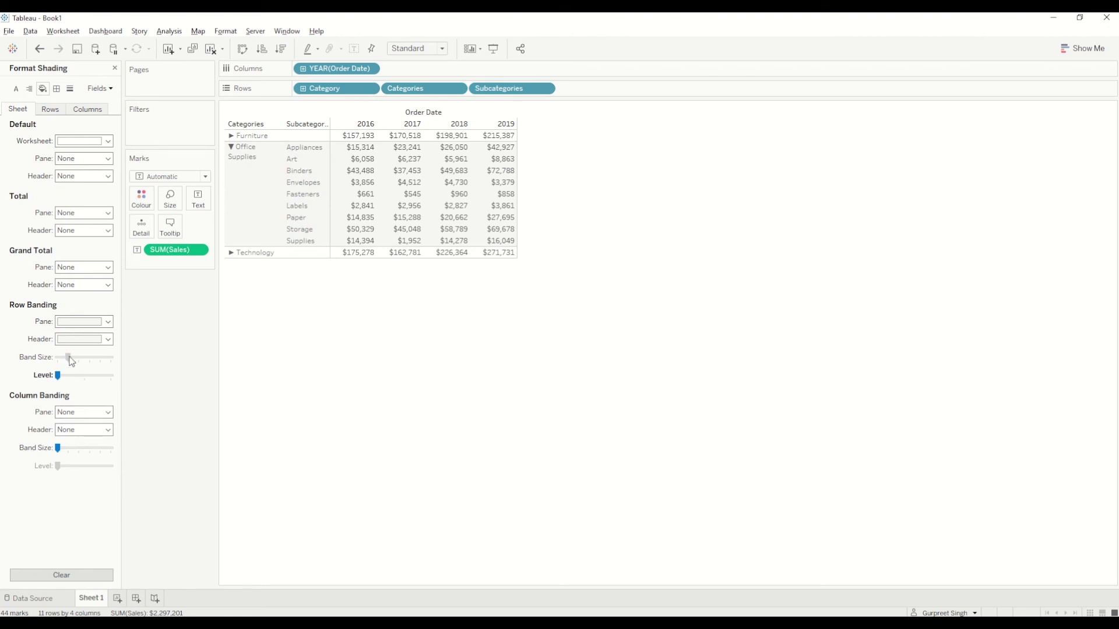
pyautogui.moveTo(69, 357); pyautogui.dragTo(58, 357)
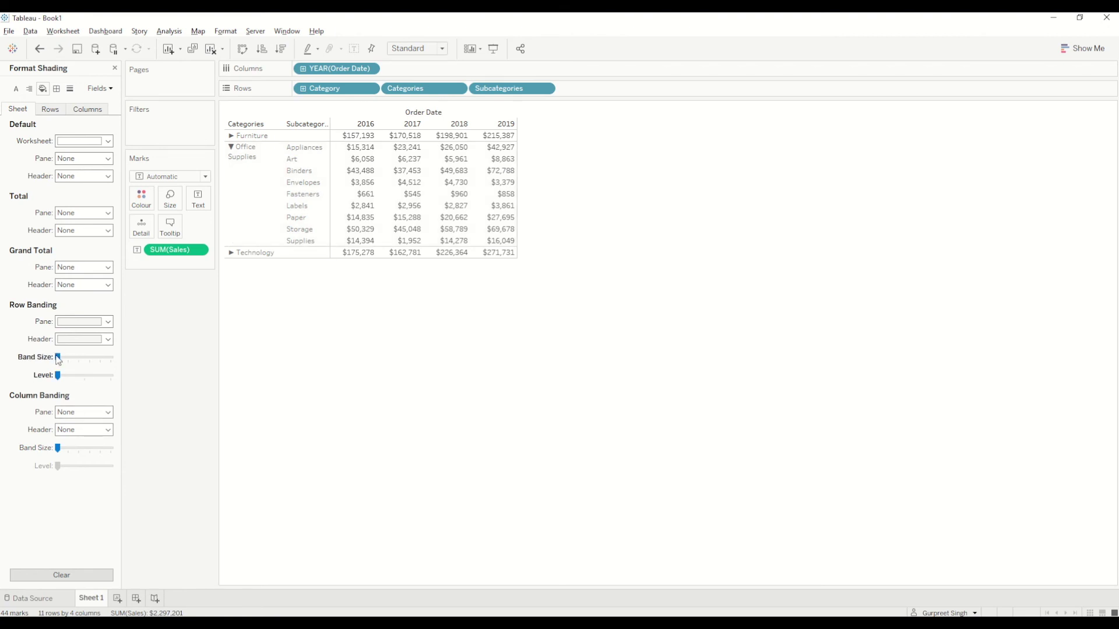
# Collapse Office Supplies and widen the Subcategories column to show its full header.
pyautogui.click(244, 151)
pyautogui.click(231, 148)
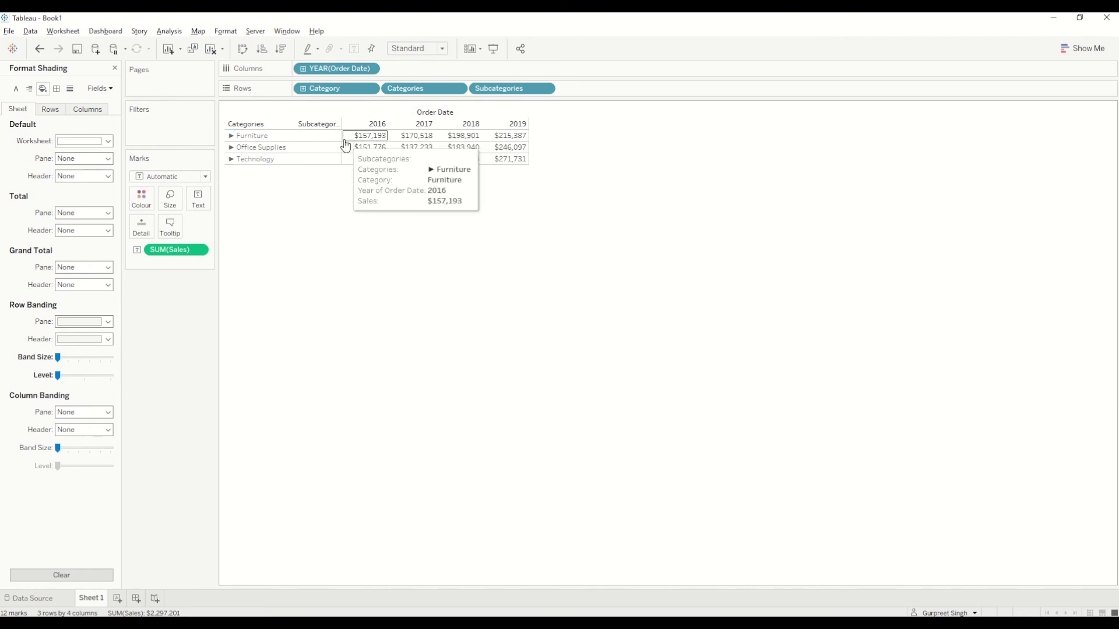
pyautogui.moveTo(342, 142); pyautogui.dragTo(351, 142)
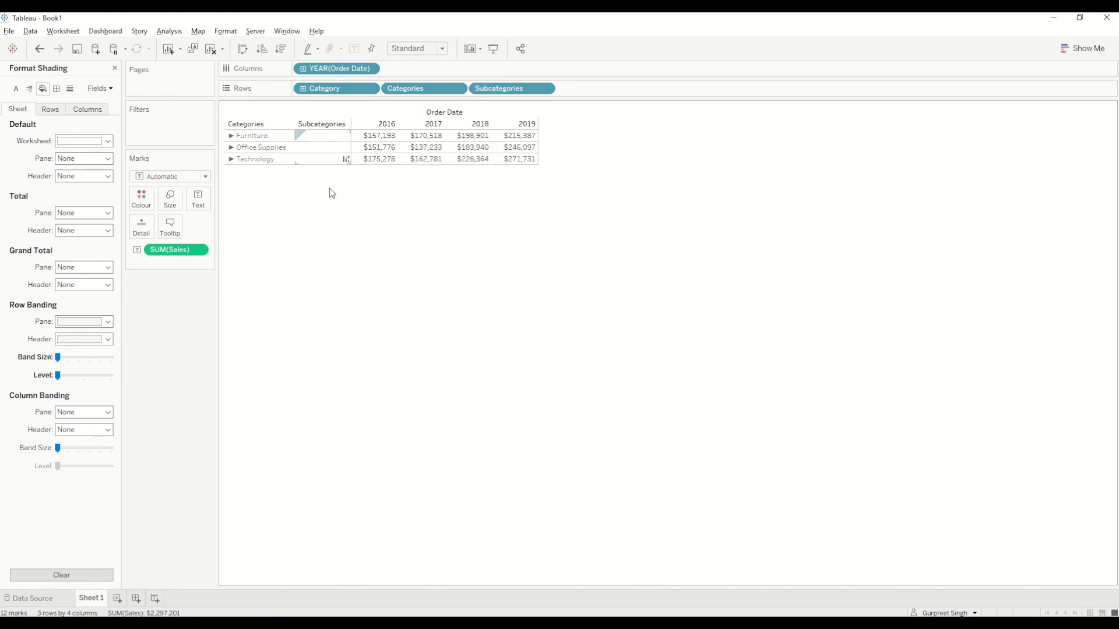
# Create Dashboard 1 holding Sheet 1 with its title hidden, and test clicking Furniture.
pyautogui.click(139, 597)
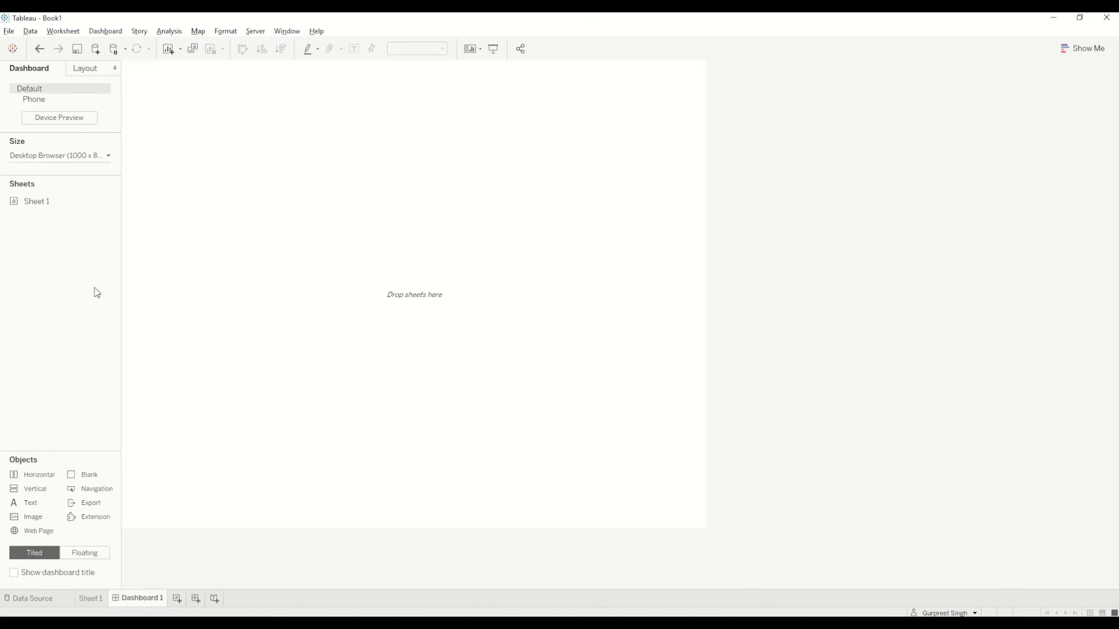
pyautogui.doubleClick(37, 204)
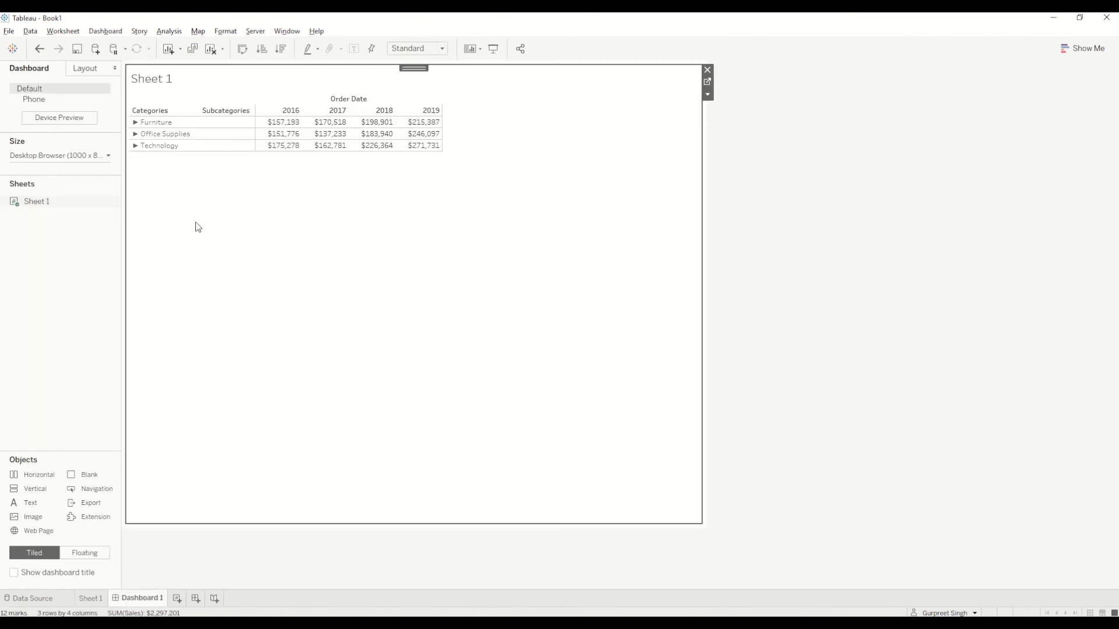
pyautogui.rightClick(156, 75)
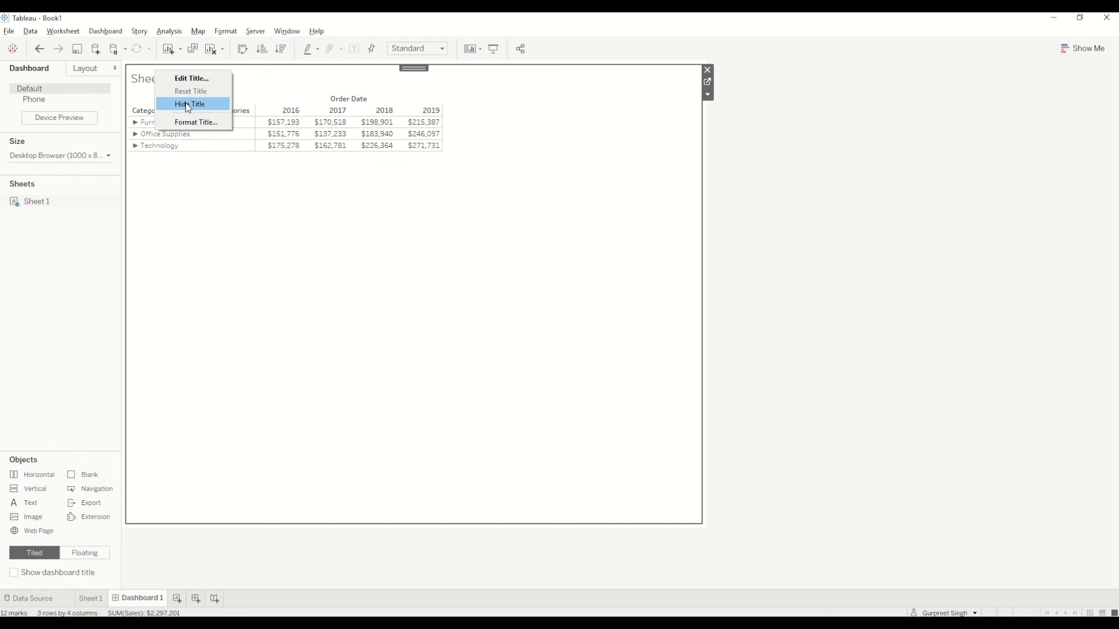
pyautogui.click(221, 103)
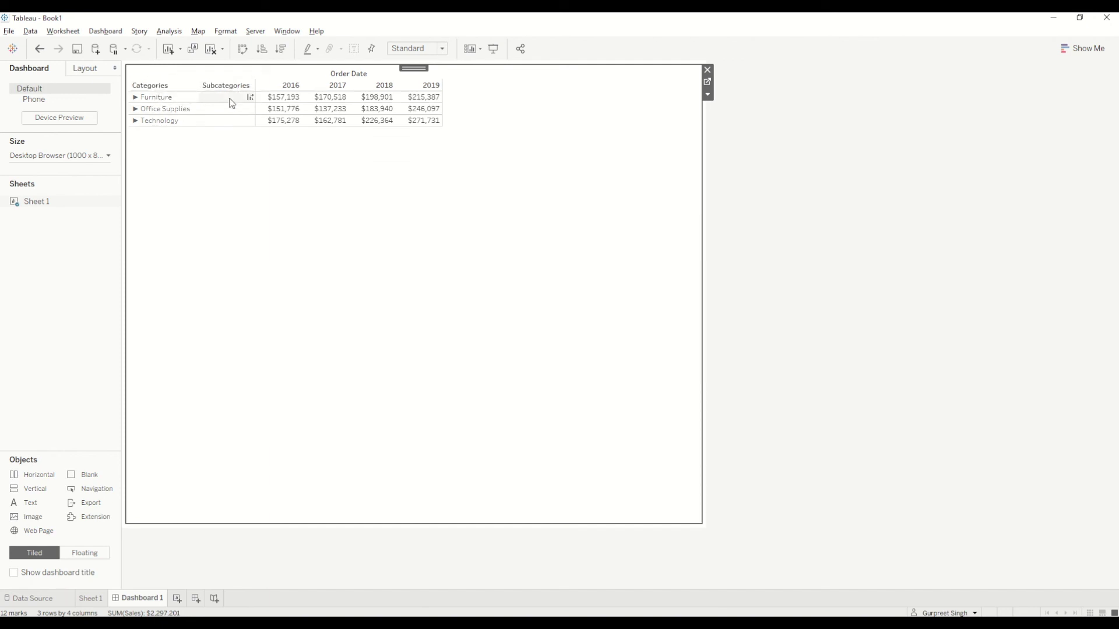
pyautogui.click(161, 102)
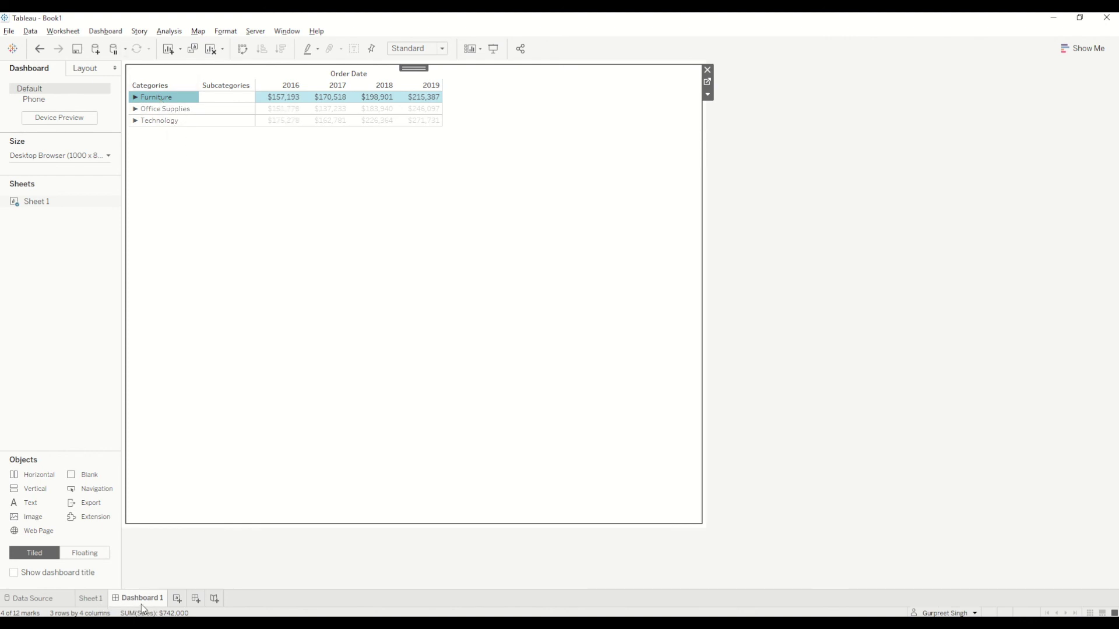
pyautogui.click(153, 99)
# Add a Change Set Values action 'Sub category drill down' on Category Set that removes all values when cleared.
pyautogui.click(105, 32)
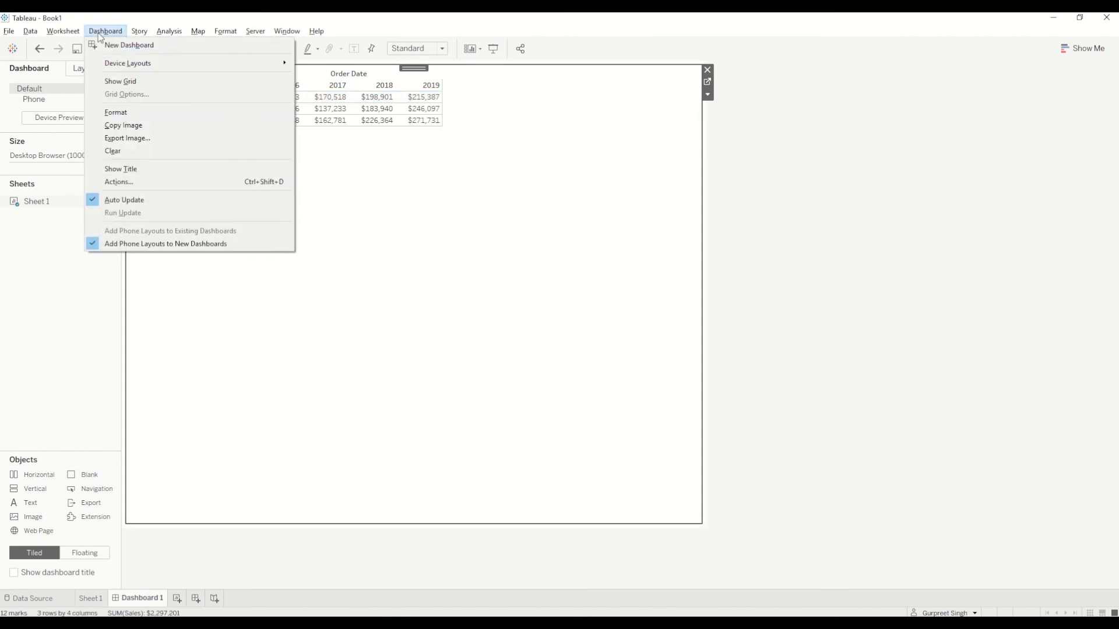
pyautogui.click(122, 182)
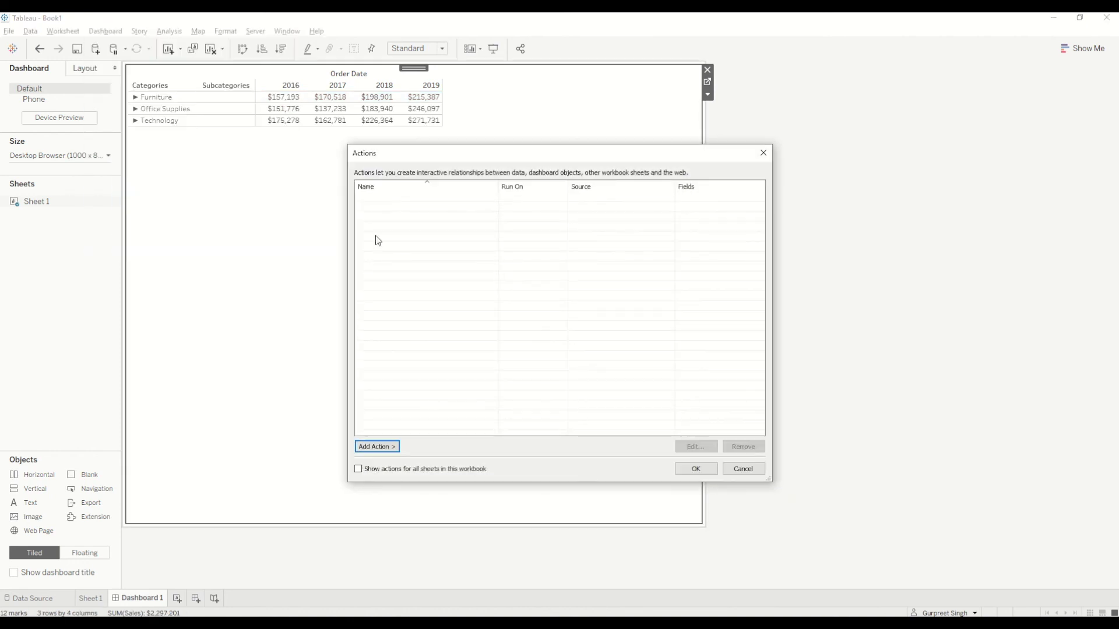
pyautogui.click(391, 446)
pyautogui.click(458, 510)
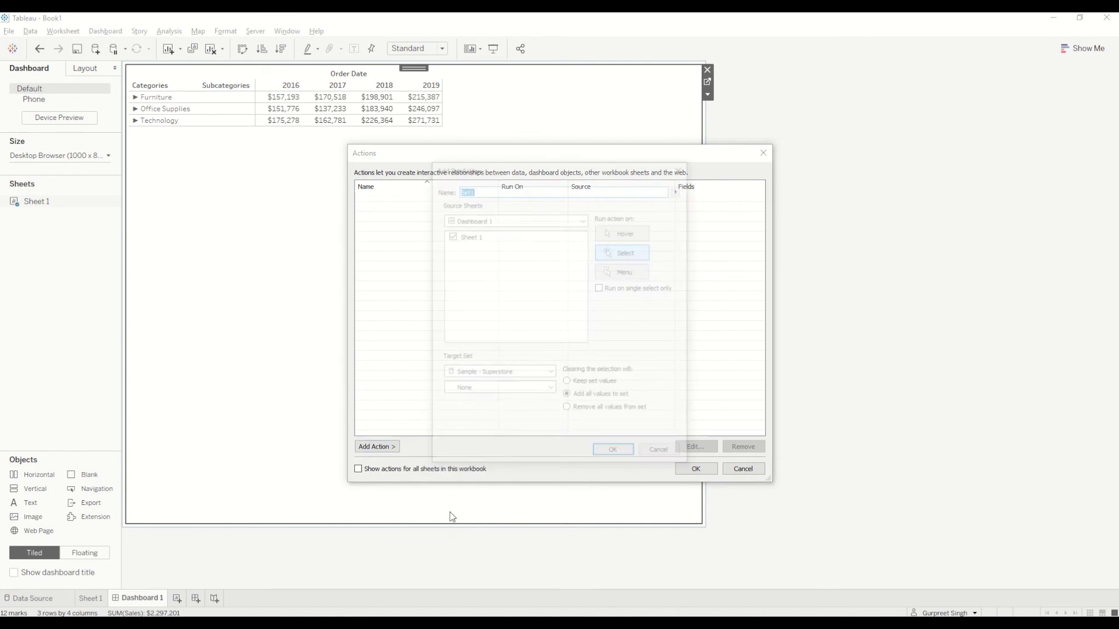
pyautogui.click(491, 390)
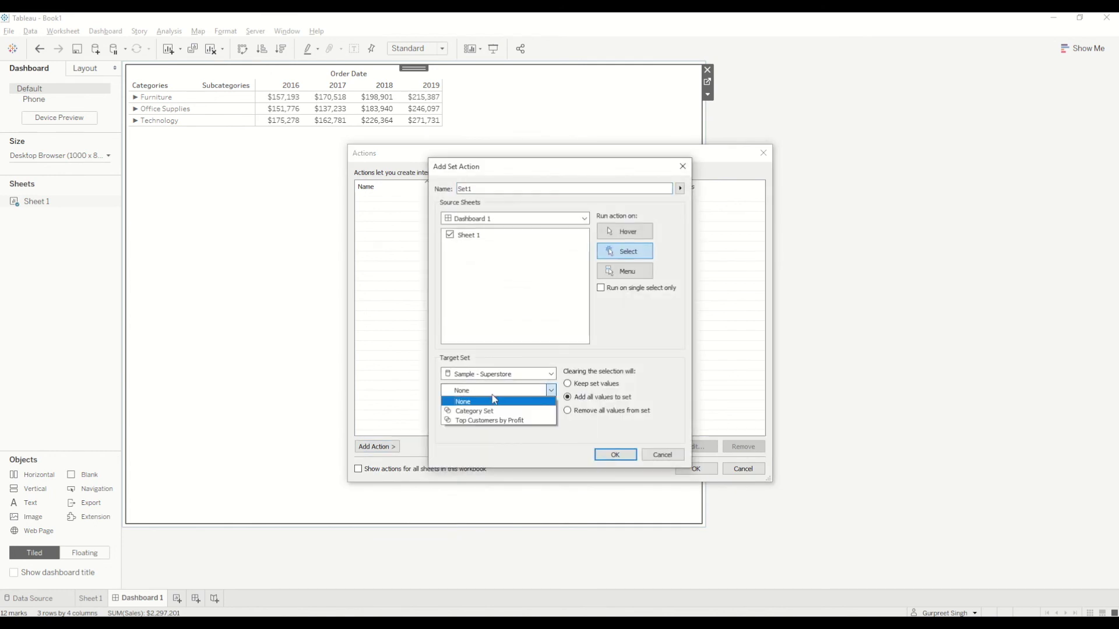
pyautogui.click(490, 410)
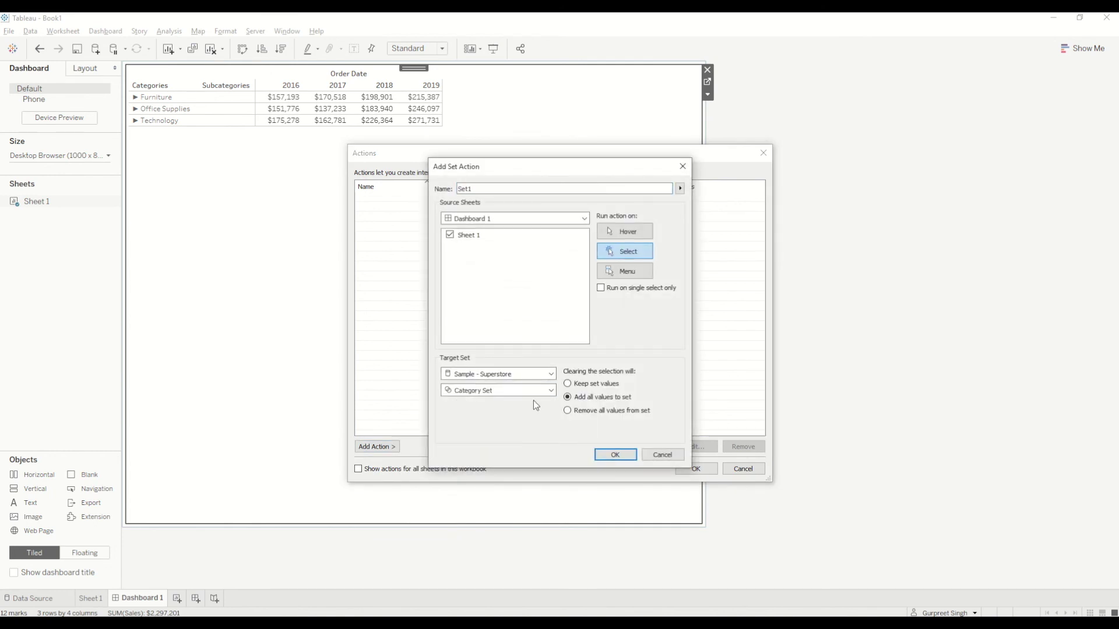
pyautogui.click(582, 411)
pyautogui.click(618, 458)
pyautogui.write('Sub category drill down')
pyautogui.click(614, 455)
# Apply the set action, then expand and collapse Office Supplies on Dashboard 1 to test it.
pyautogui.click(696, 467)
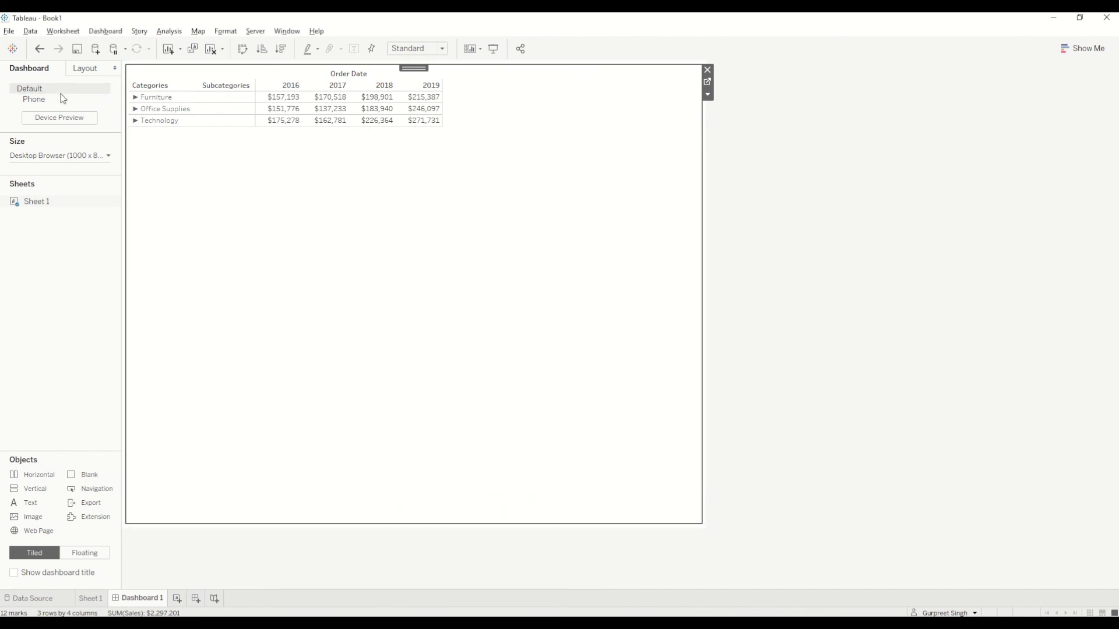
pyautogui.click(164, 111)
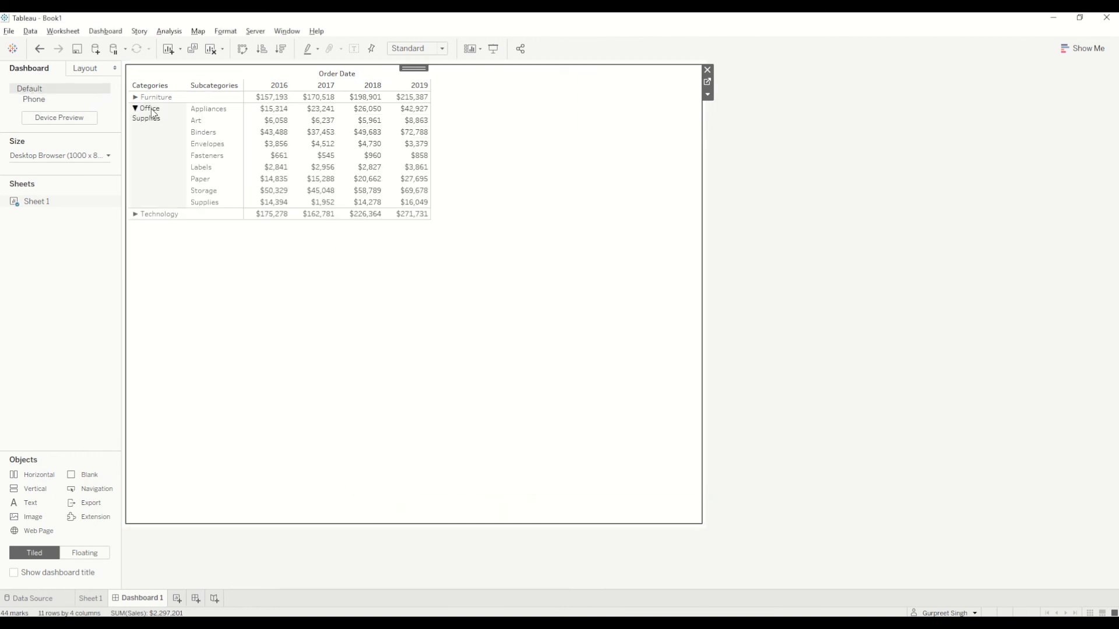
pyautogui.click(153, 110)
pyautogui.click(152, 110)
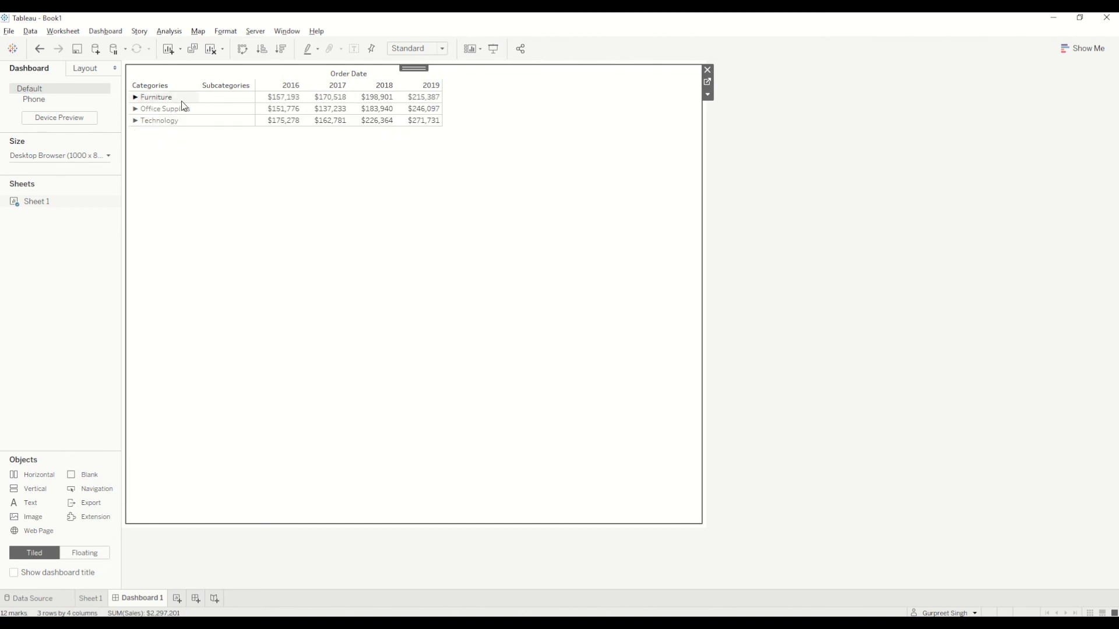